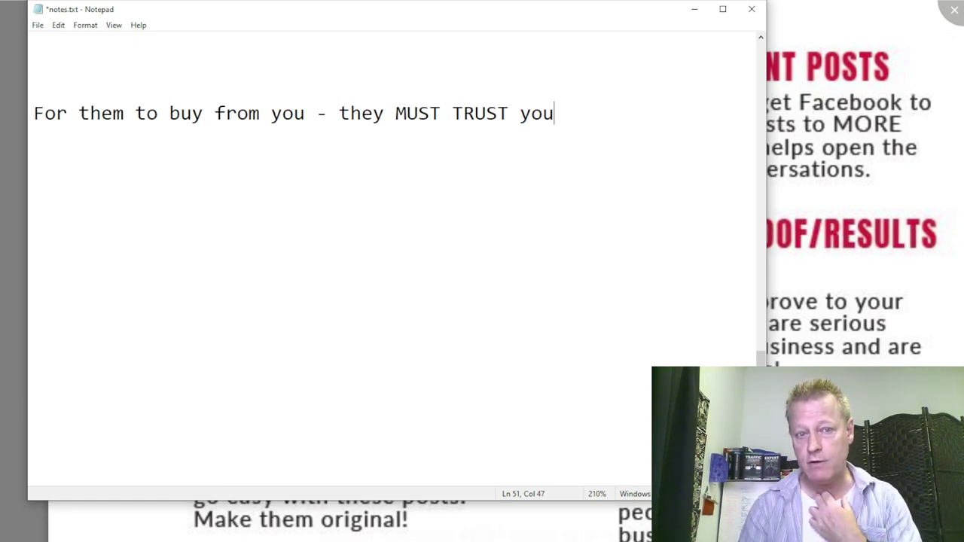
Step: Below the TRUST sentence, add the 'MUST LIKE you' and 'MUST KNOW you' lines, each on its own line
key("Return")
key("Return")
type("For them to ")
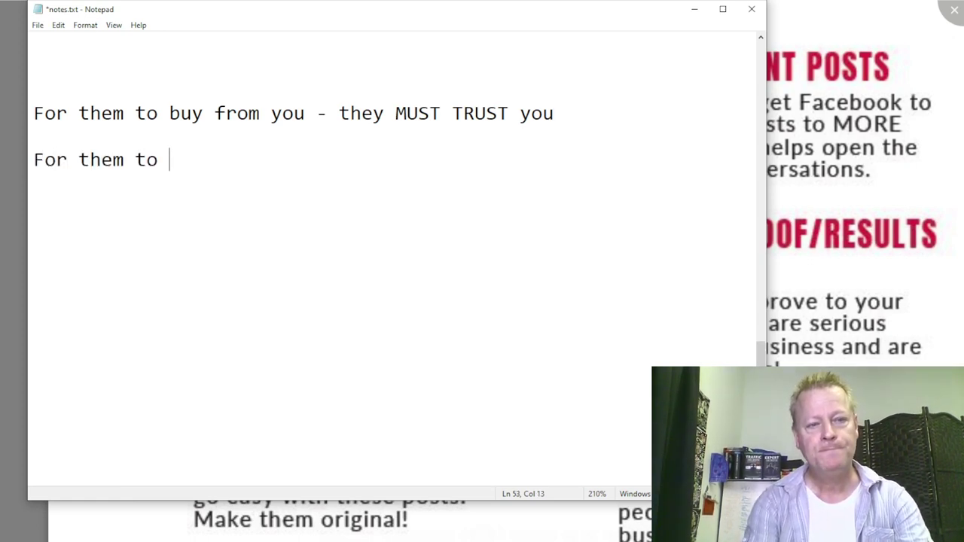
type("trust you")
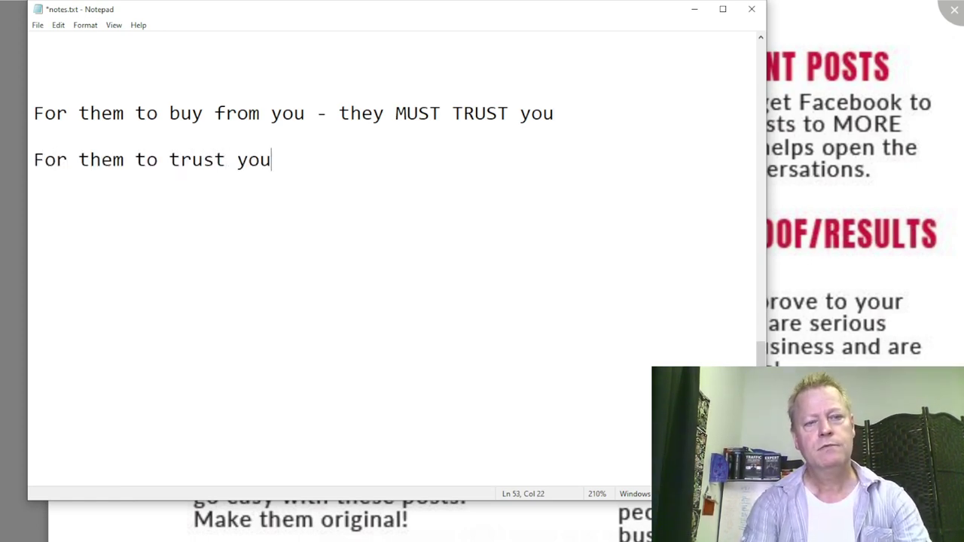
type(" - they MUST ")
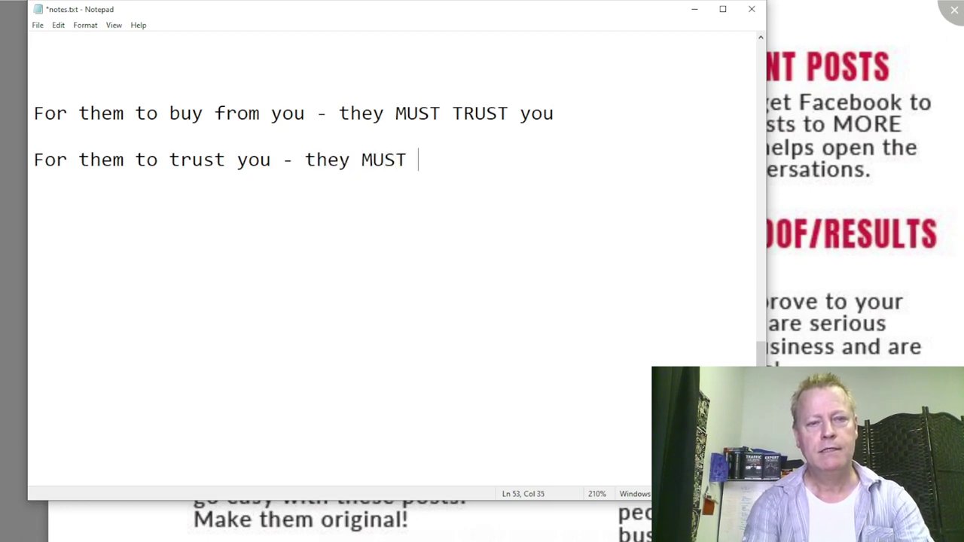
type("LIKE you")
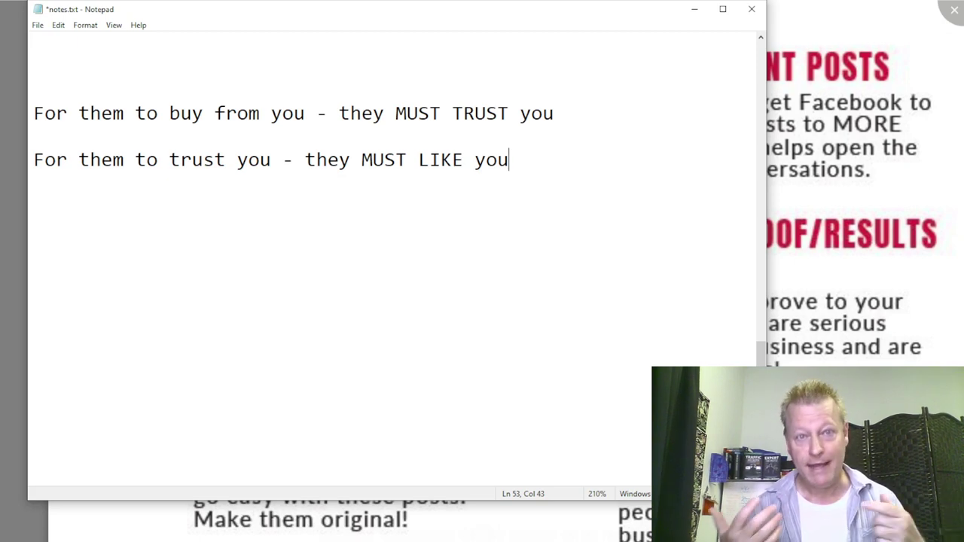
key("Return")
key("Return")
type("For them to ")
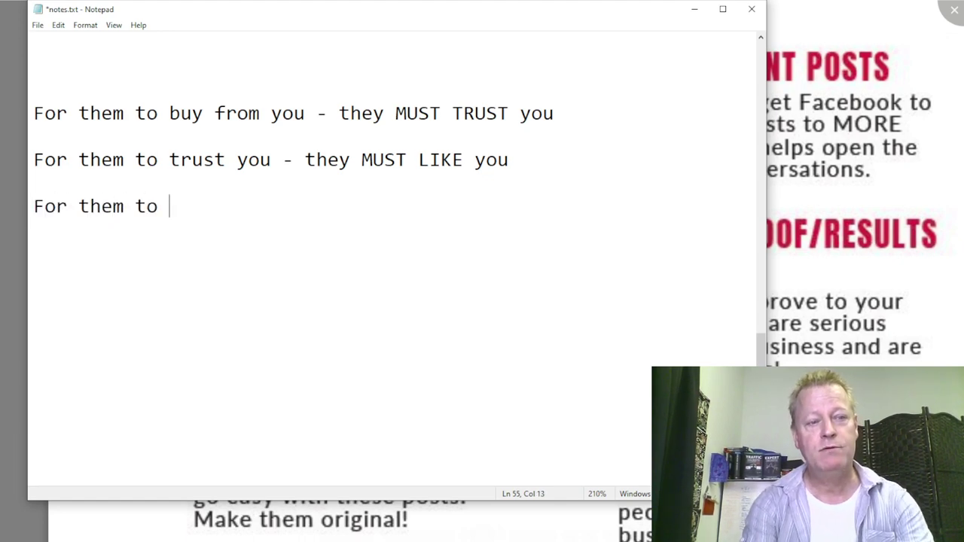
type("like you ")
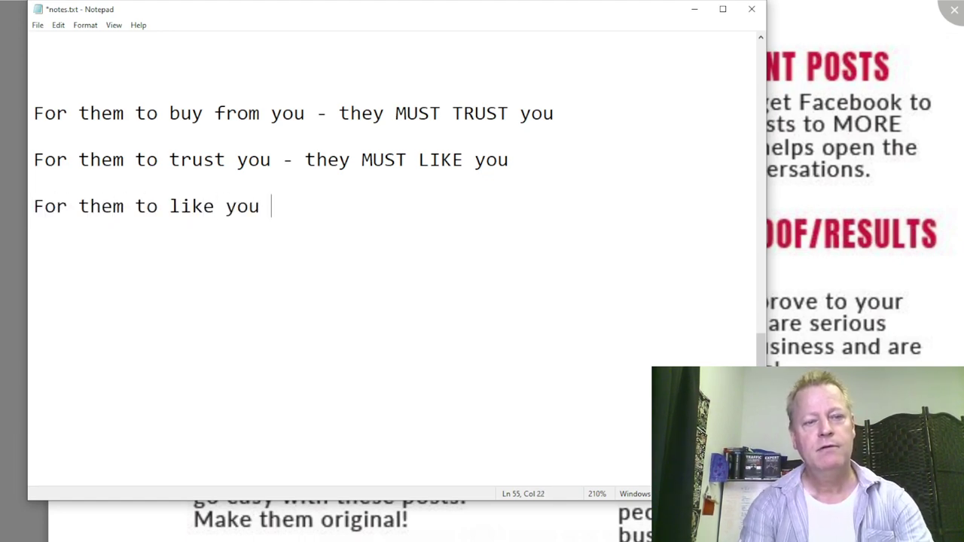
type("- they MUST ")
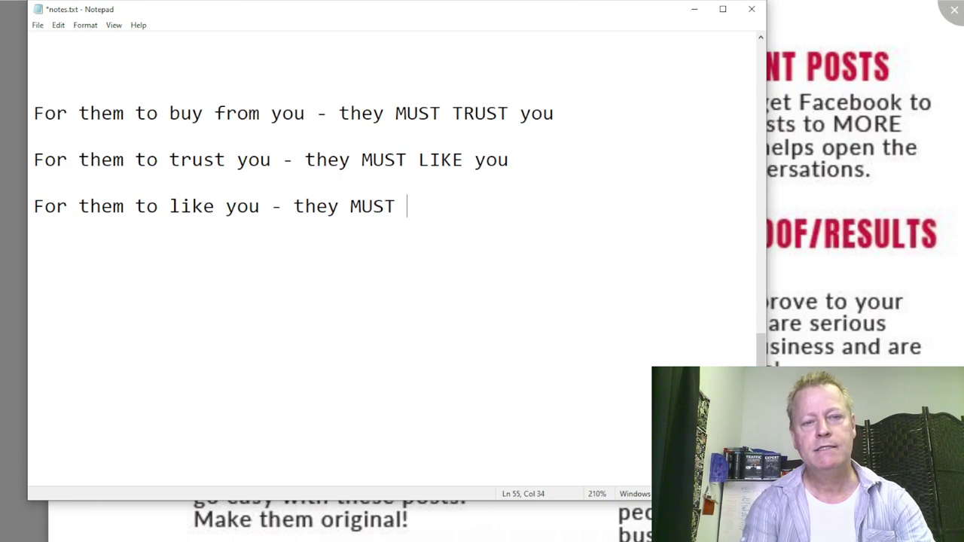
type("KNOW you")
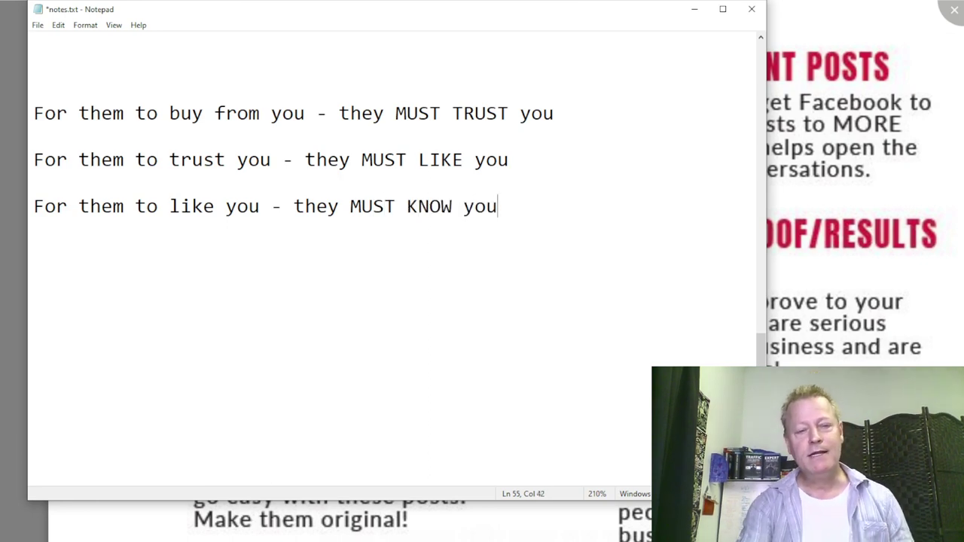
key("Return")
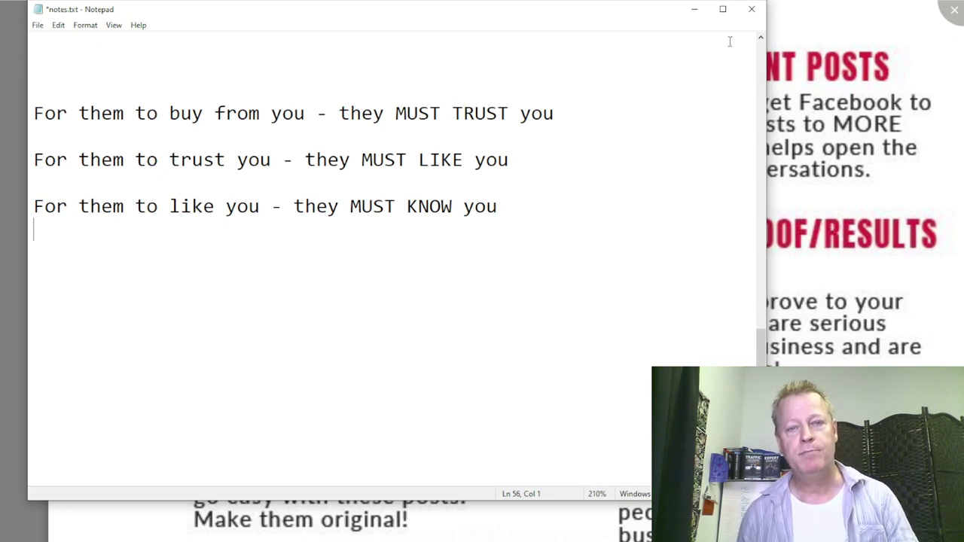
Step: Move Notepad down-right to reveal the infographic and highlight the 'MUST KNOW' phrase
left_click_drag(633, 9, 741, 2)
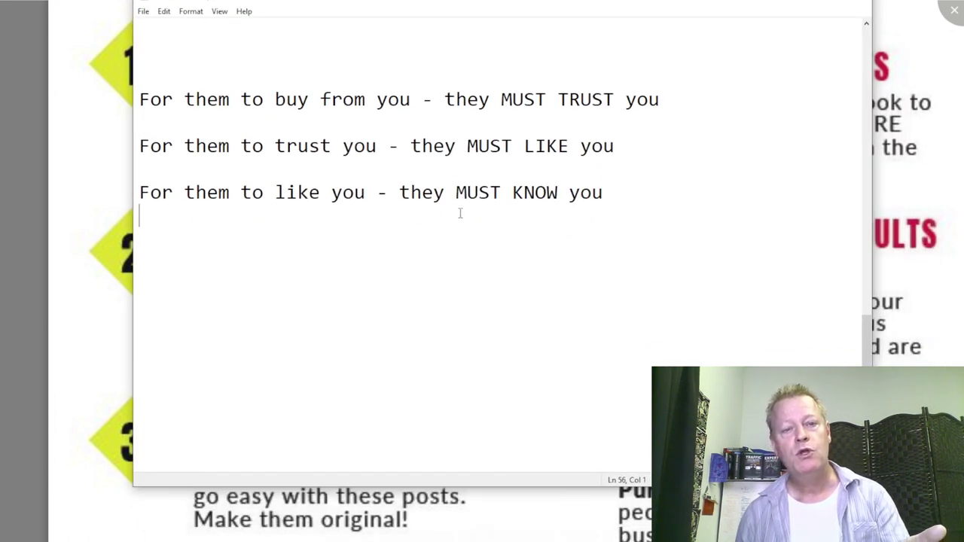
left_click_drag(454, 192, 593, 192)
left_click(310, 226)
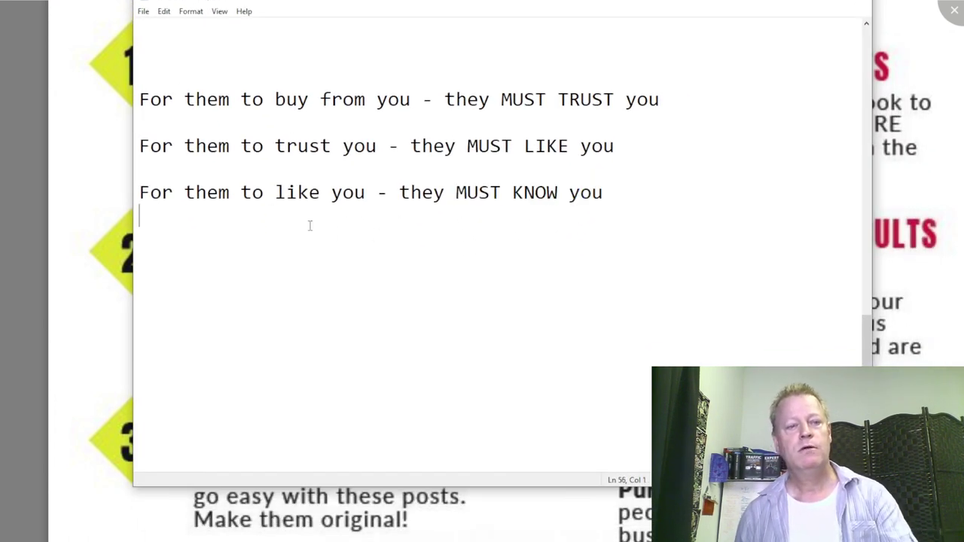
Step: Type 'For them to know you - YOU MUST BE POSTING!' on a new line, correcting the typo
key("Return")
type("For them to know you - YOU MUST BE POSTING!")
key("Return")
key("Return")
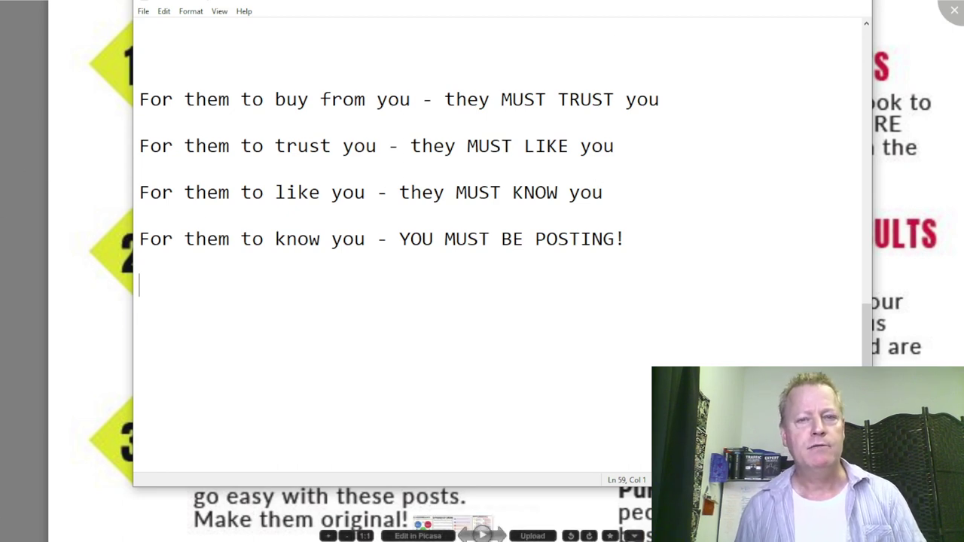
left_click_drag(495, 9, 499, 397)
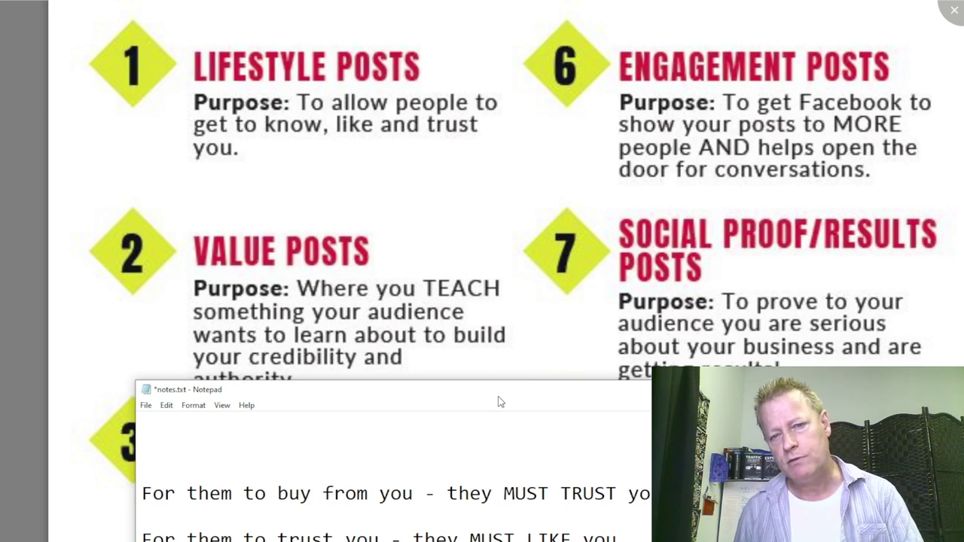
left_click_drag(497, 400, 510, 373)
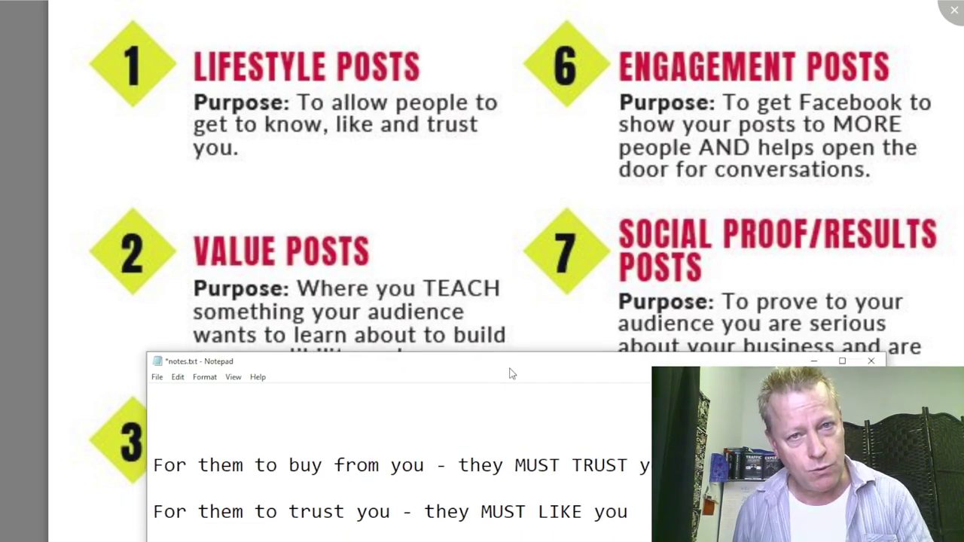
left_click_drag(510, 374, 500, 59)
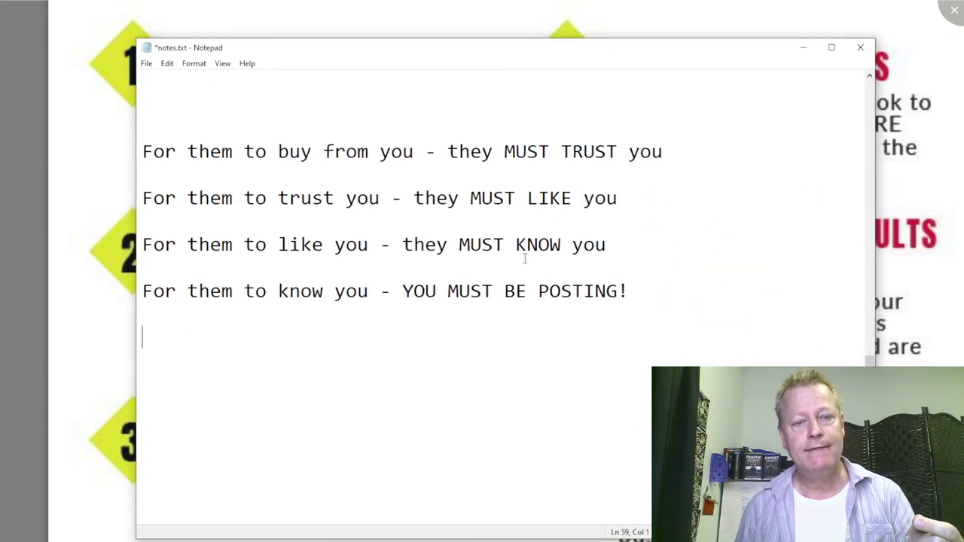
left_click_drag(142, 245, 607, 245)
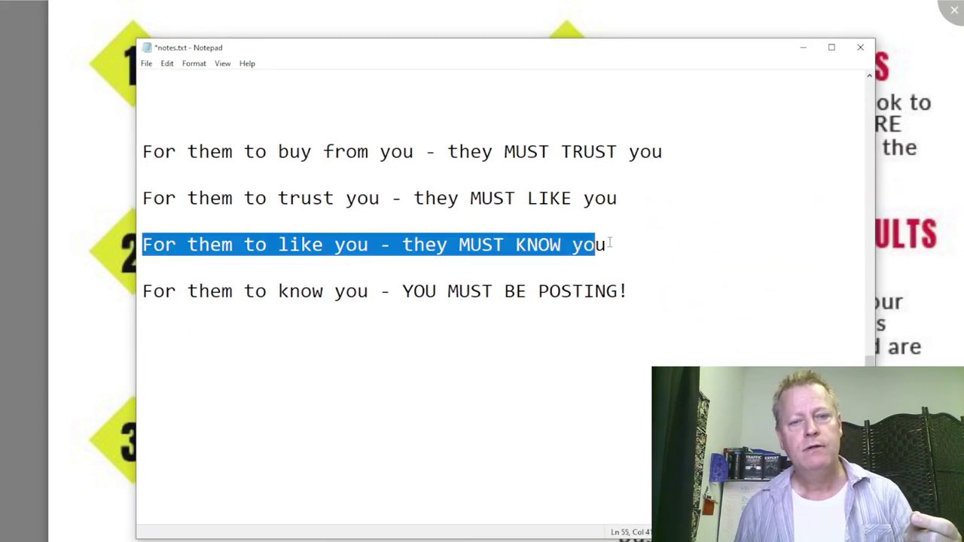
left_click(610, 245)
left_click_drag(641, 287, 143, 291)
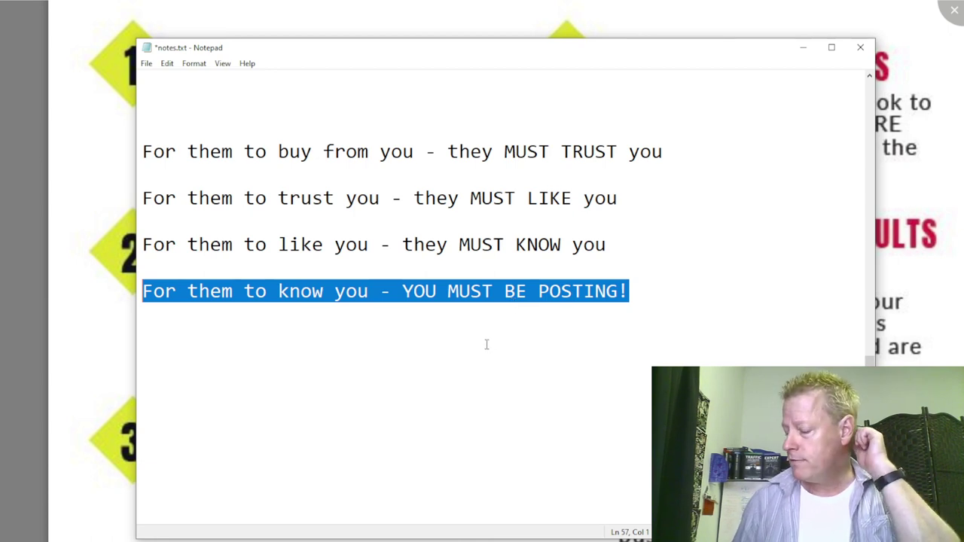
Step: Start a new line reading 'For them to see your posts - you MUST BE ENAG'
left_click(342, 332)
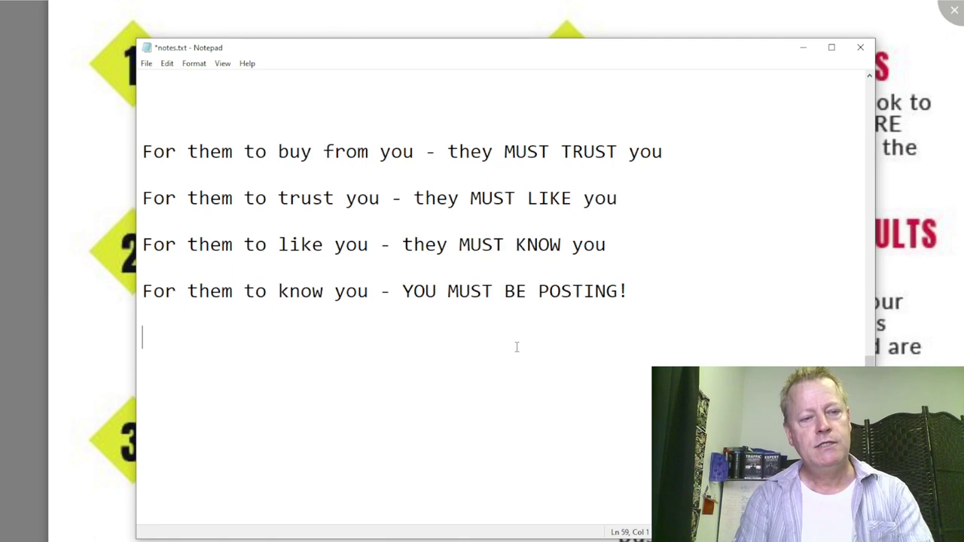
type("For the")
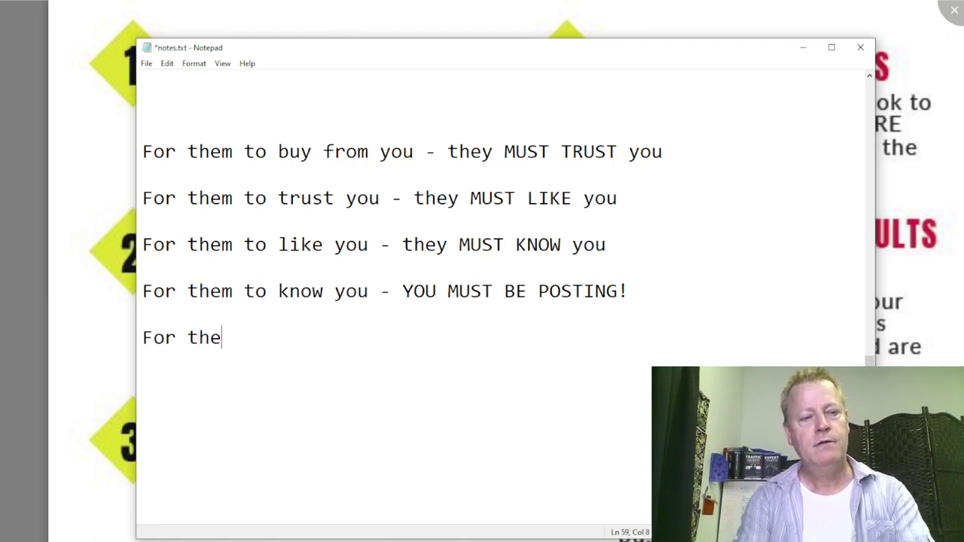
type("m to see your p")
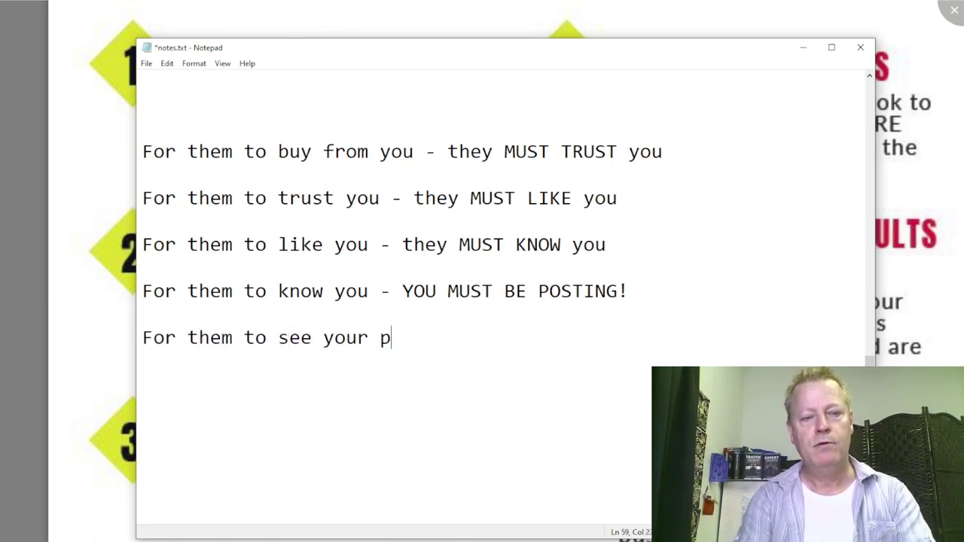
type("osts - your")
key("BackSpace")
type("MUST ")
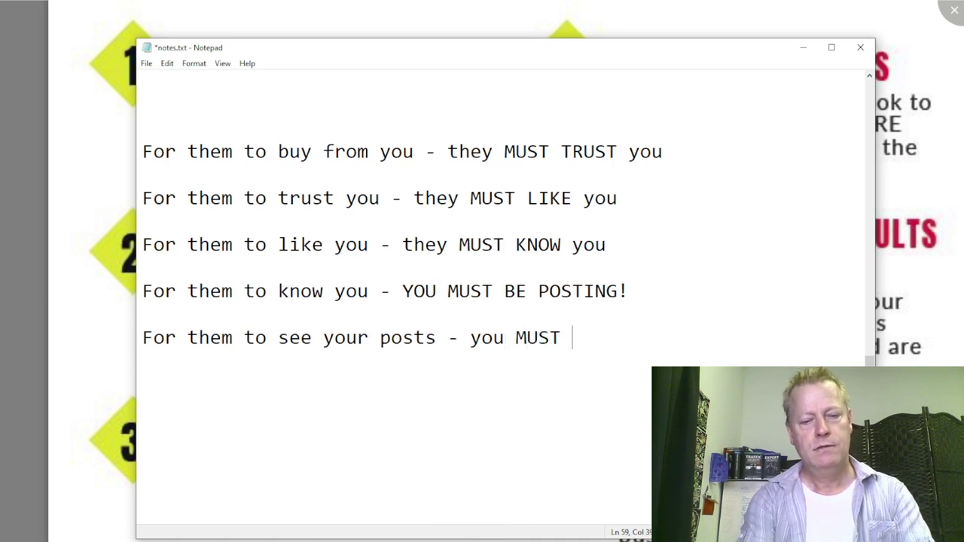
type("BE ENAG")
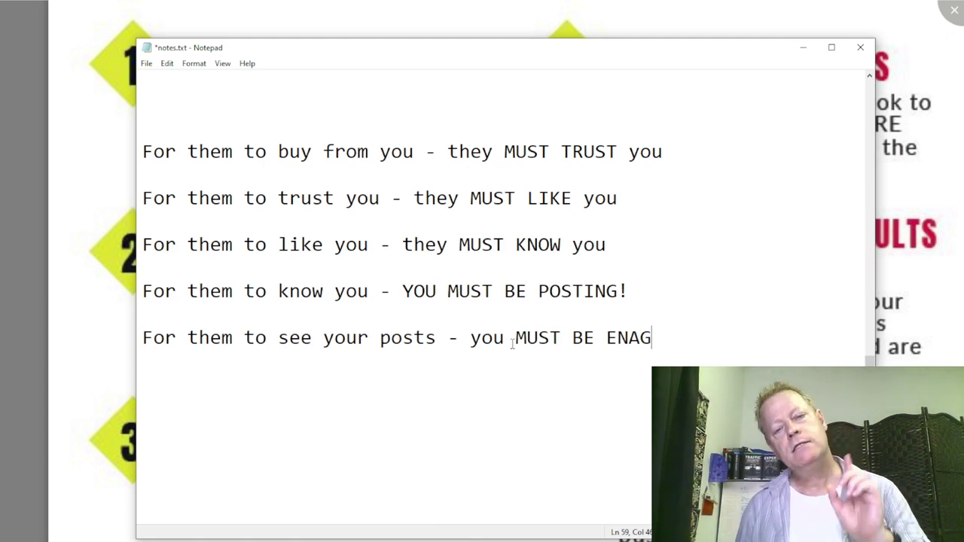
Step: Break the sentence after the dash into point '1- MUST BE ENGAGING on their posts'
left_click(462, 341)
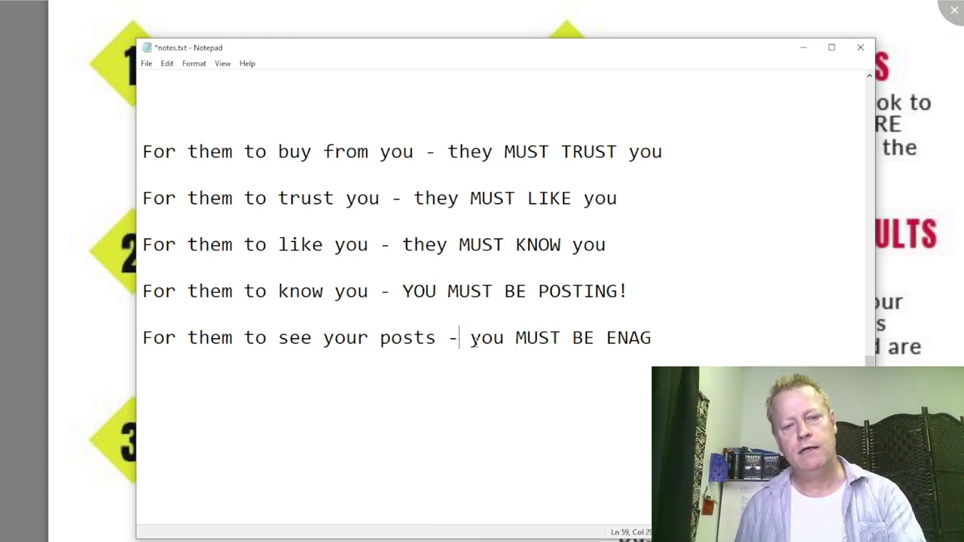
key("Right")
key("Return")
type("-")
key("Left")
key("Left")
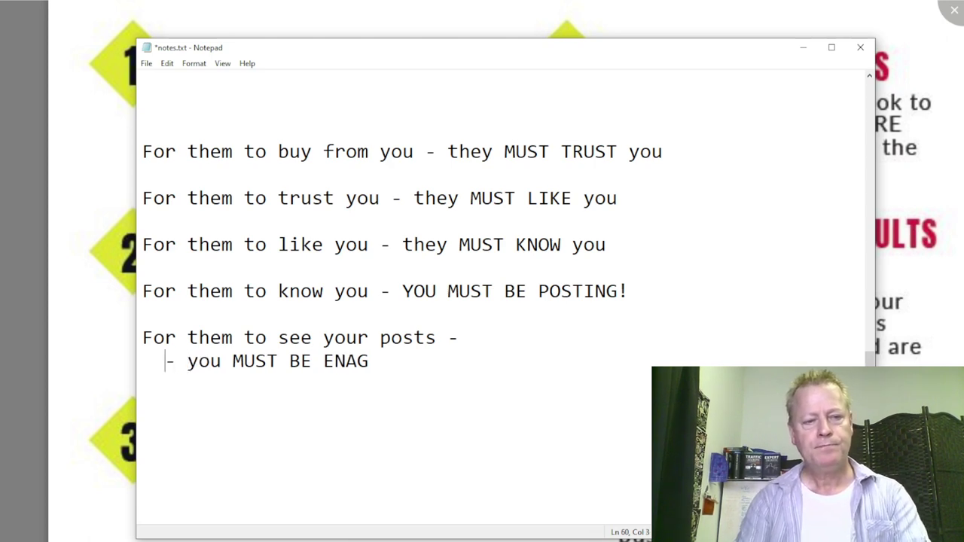
type("1")
key("BackSpace")
key("End")
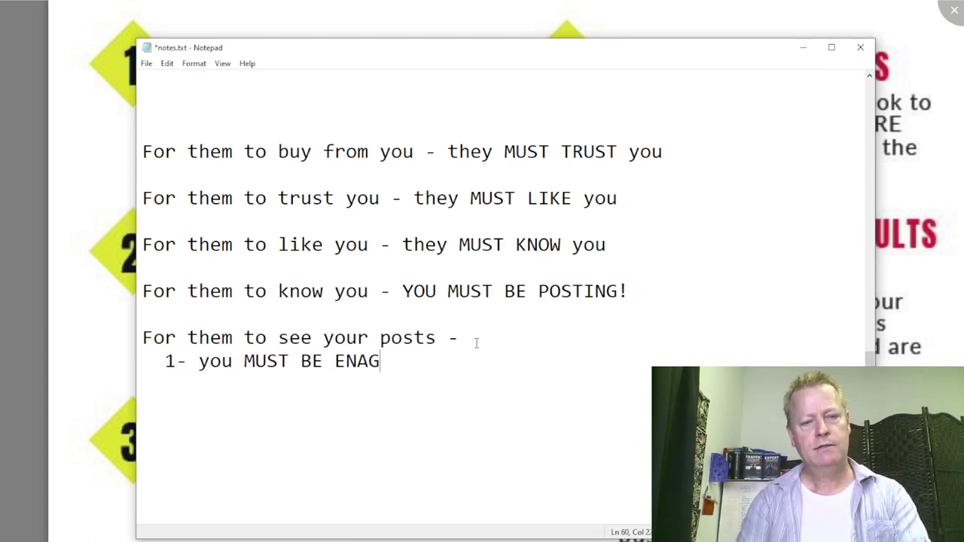
type("AGING on their posts")
Step: Add point 2 'Your profile must be public' and point 3 'Your comments on your posts for public me'
key("Return")
type("2- Your proile")
key("BackSpace")
key("BackSpace")
key("BackSpace")
key("BackSpace")
type("ofile must be pu")
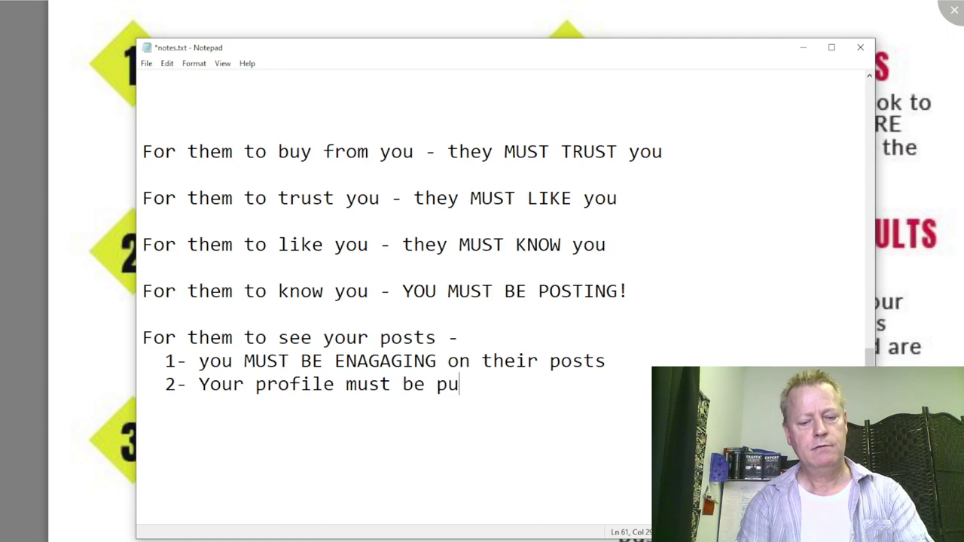
type("blic")
key("Return")
type("3- Your comments on your pis")
key("BackSpace")
key("BackSpace")
type("osts for public m")
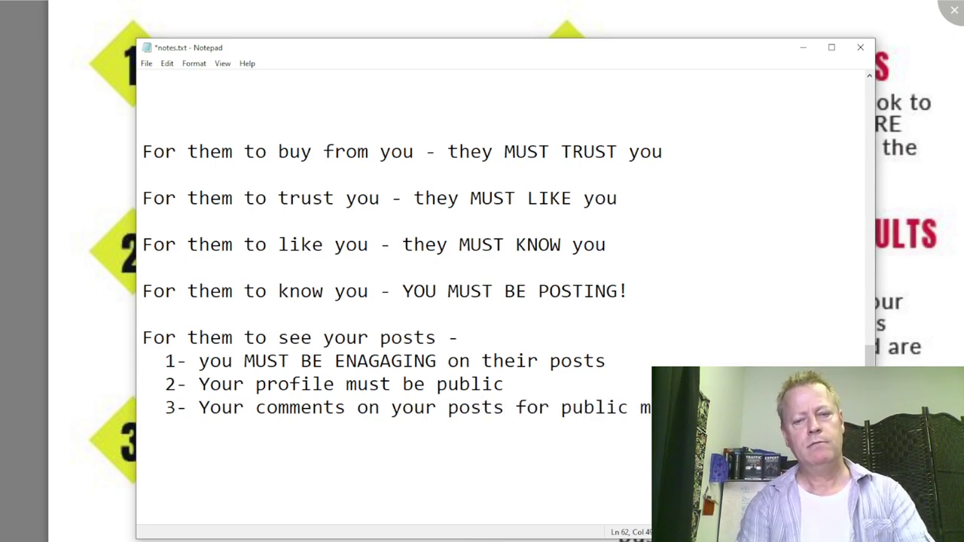
type("e")
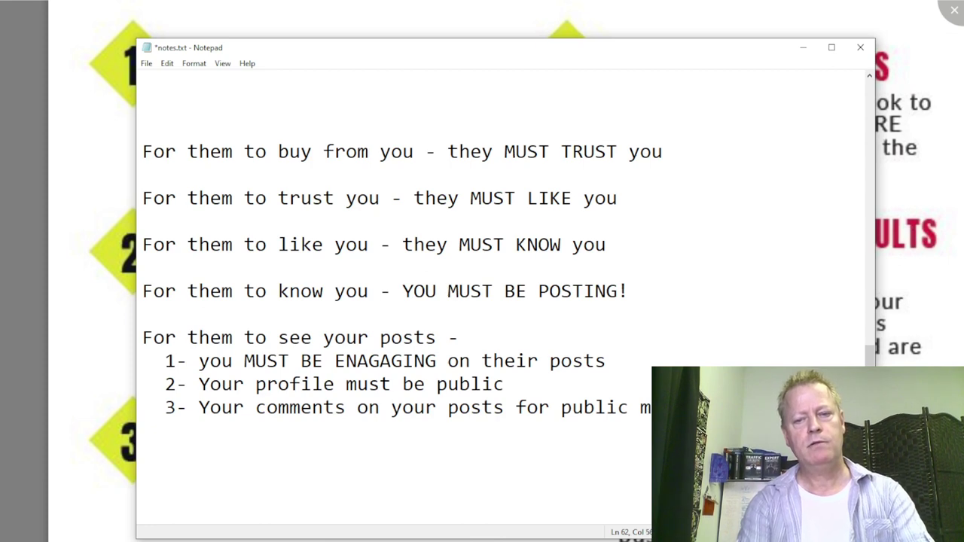
Step: Add 'Your profile must be inviting (your picture, your bio, your cover photo)', fixing typos
key("Return")
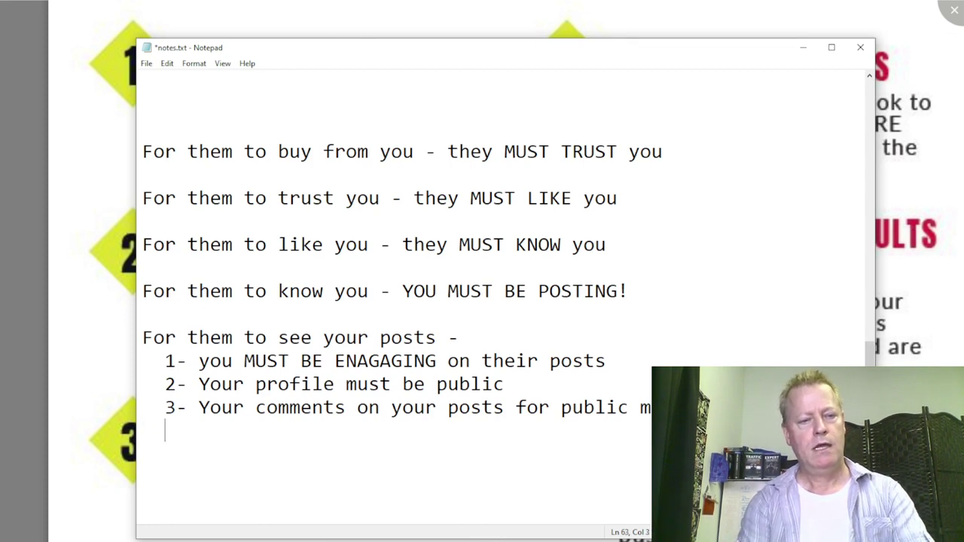
type("You")
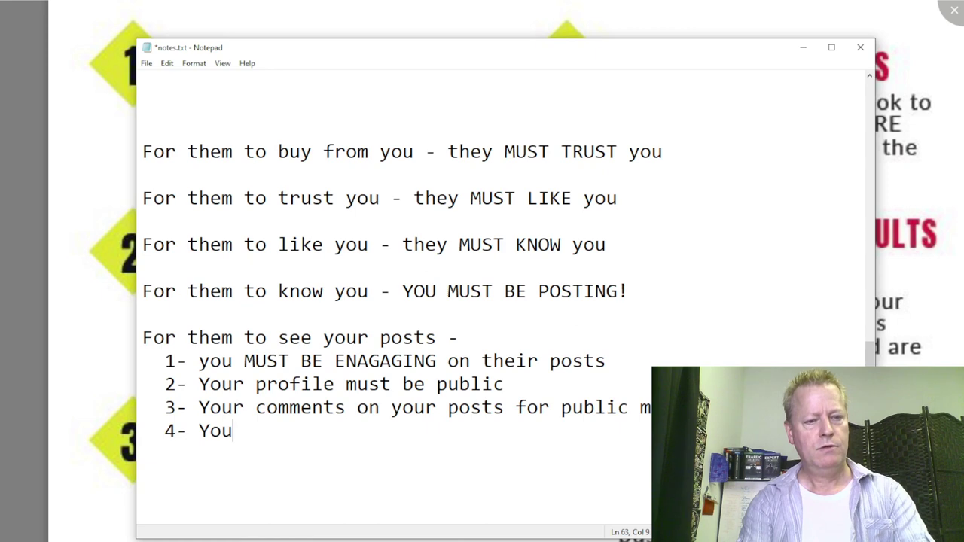
type("r profile must ")
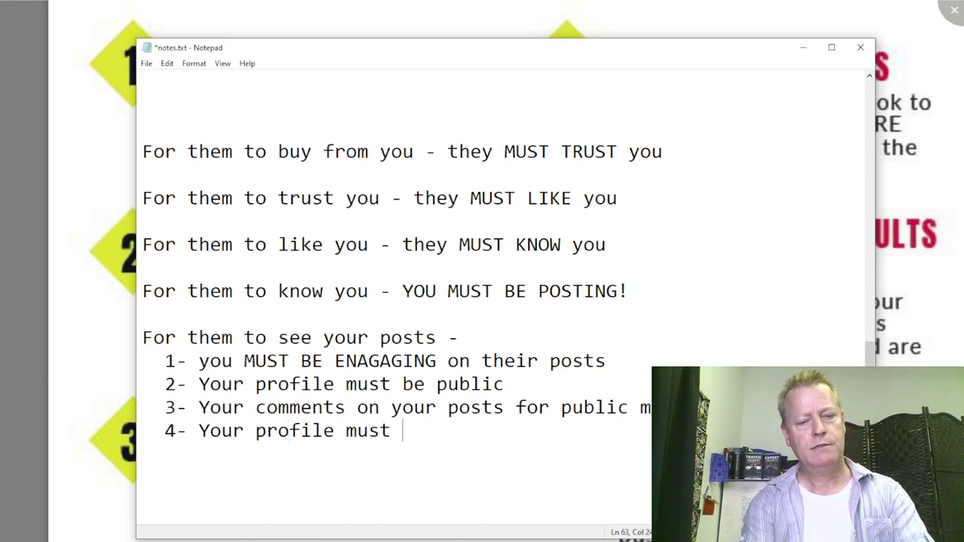
type("be in")
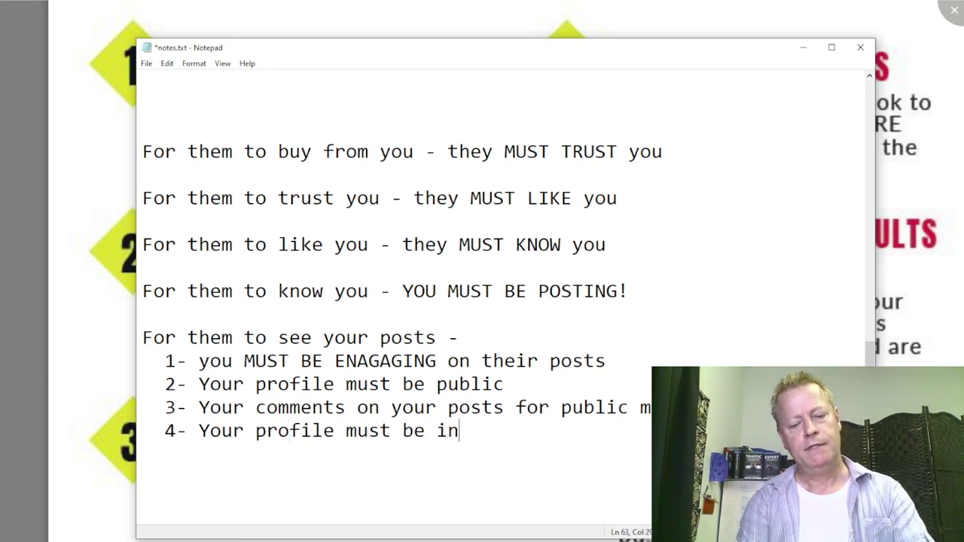
type("viting (yuor p")
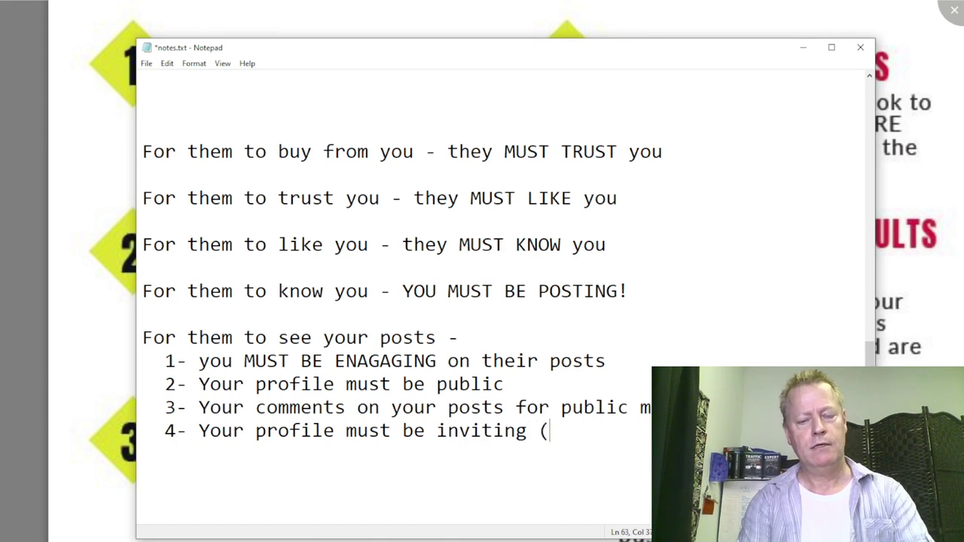
key("BackSpace")
key("BackSpace")
key("BackSpace")
key("BackSpace")
key("BackSpace")
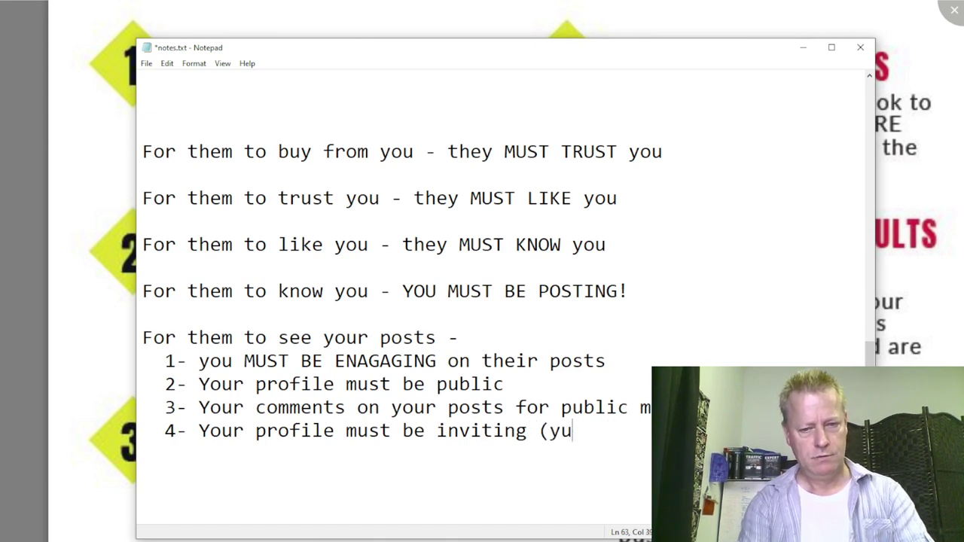
type("our pictu")
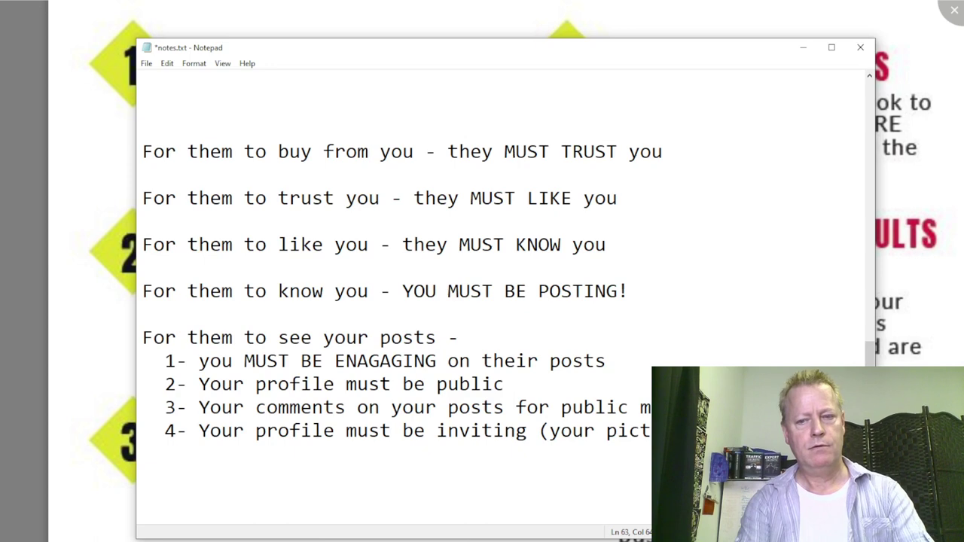
type("your cover phor")
key("BackSpace")
type("to)")
key("Return")
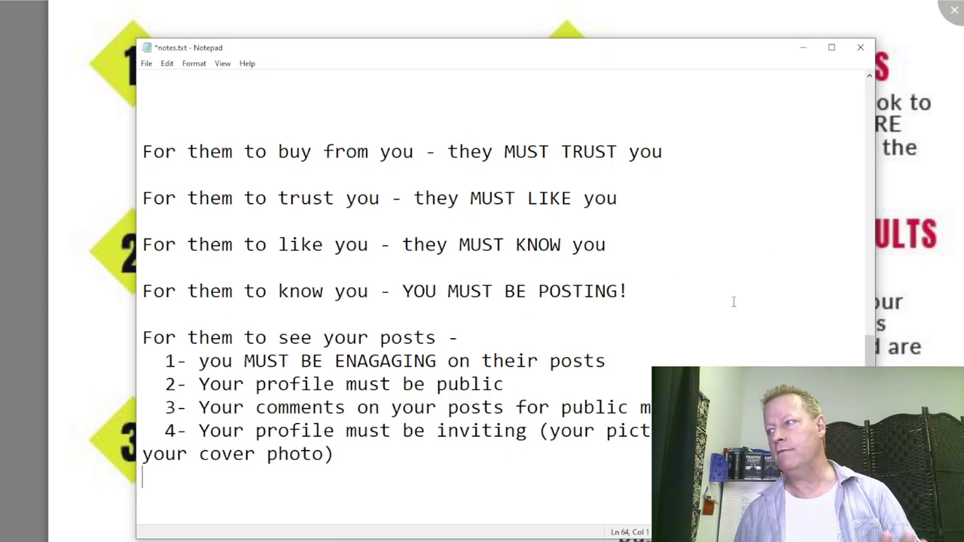
Step: Select list items 2 to 4, then narrow the selection to 'profile must be public'
scroll(465, 267, "down", 3)
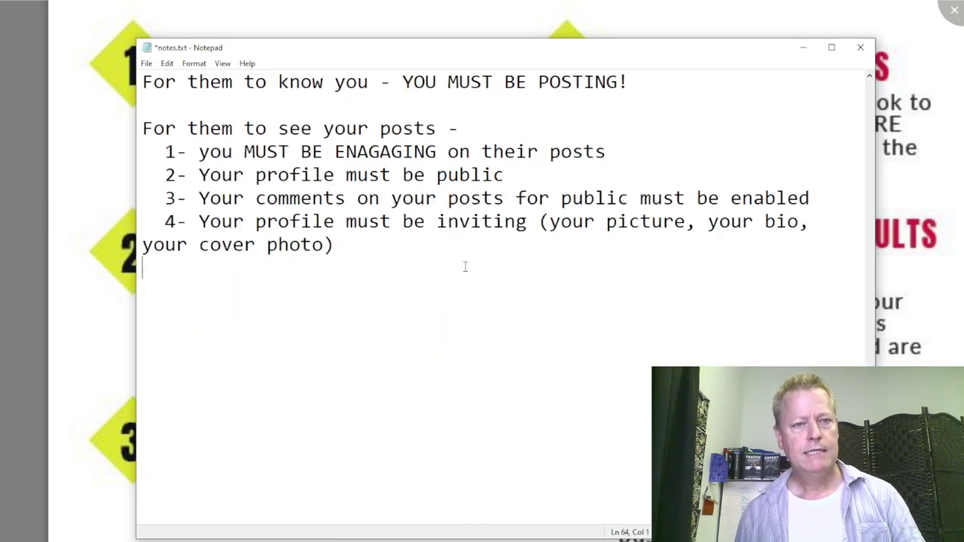
scroll(469, 207, "up", 1)
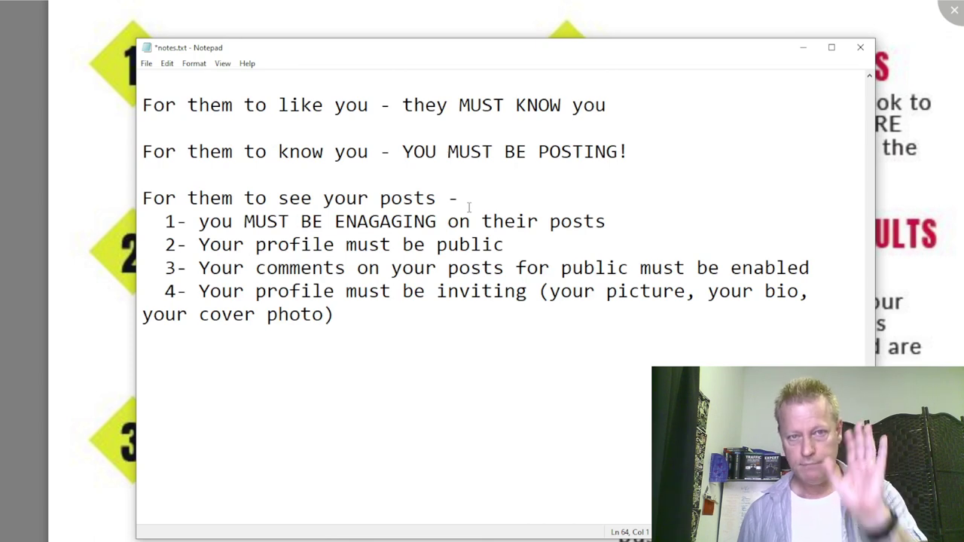
left_click_drag(336, 316, 116, 243)
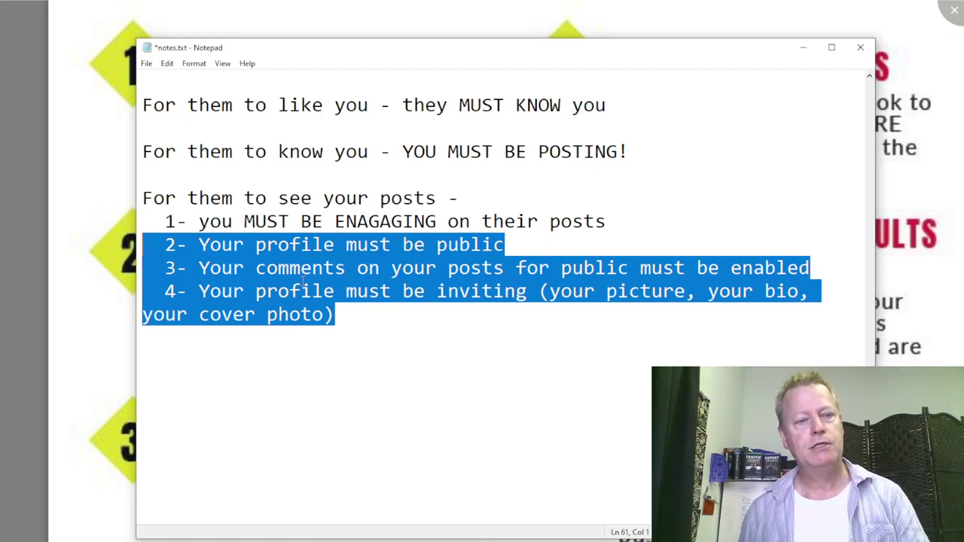
left_click(437, 249)
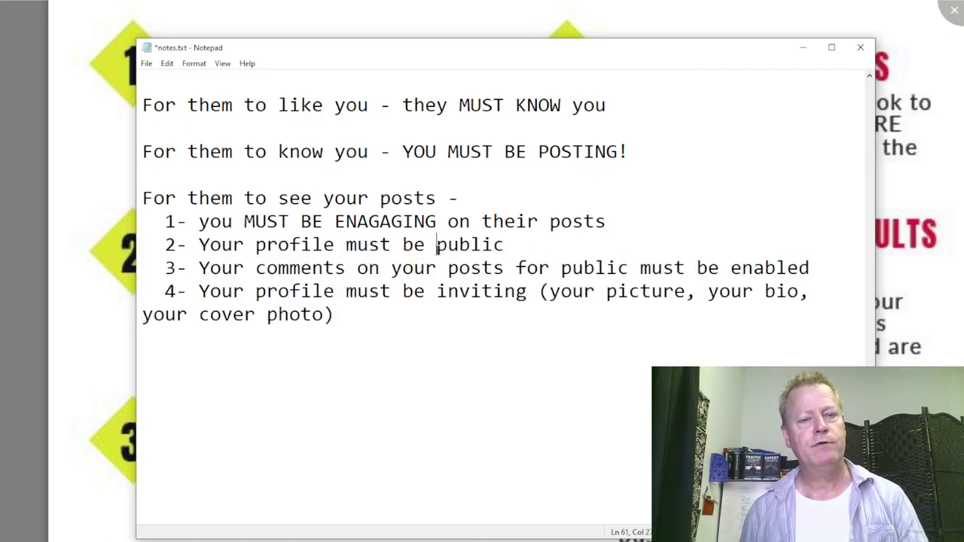
left_click_drag(505, 245, 256, 244)
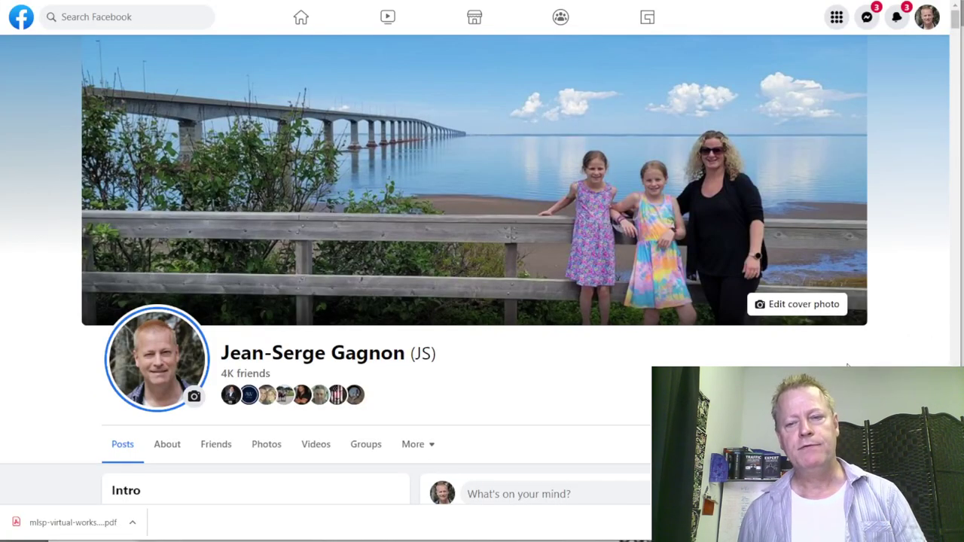
Step: Open Profile and tagging settings from the profile's '...' additional actions menu
scroll(848, 367, "down", 3)
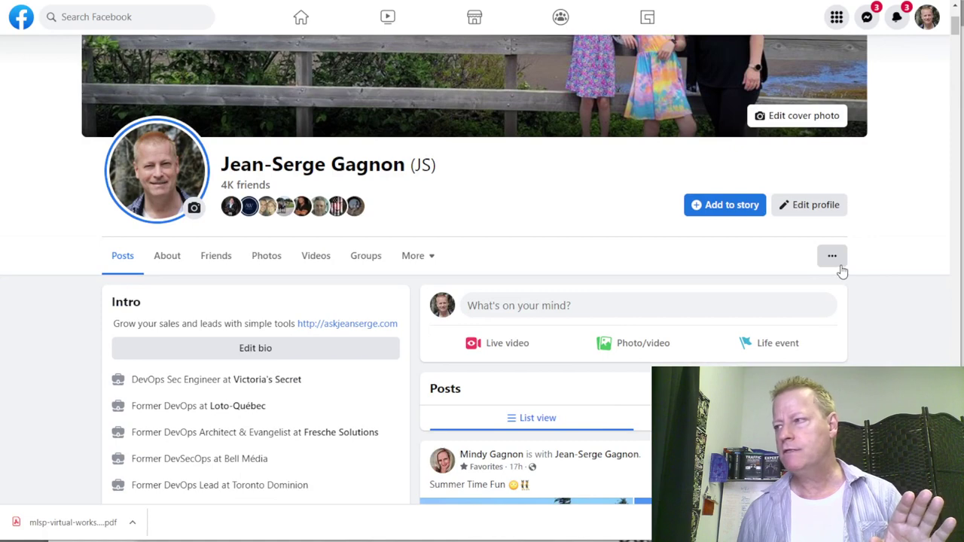
left_click(840, 264)
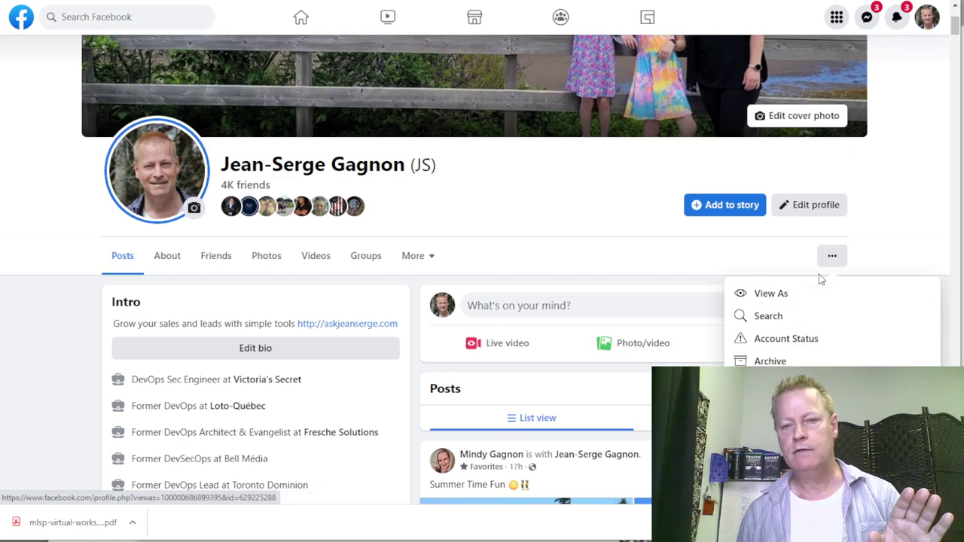
scroll(823, 277, "down", 3)
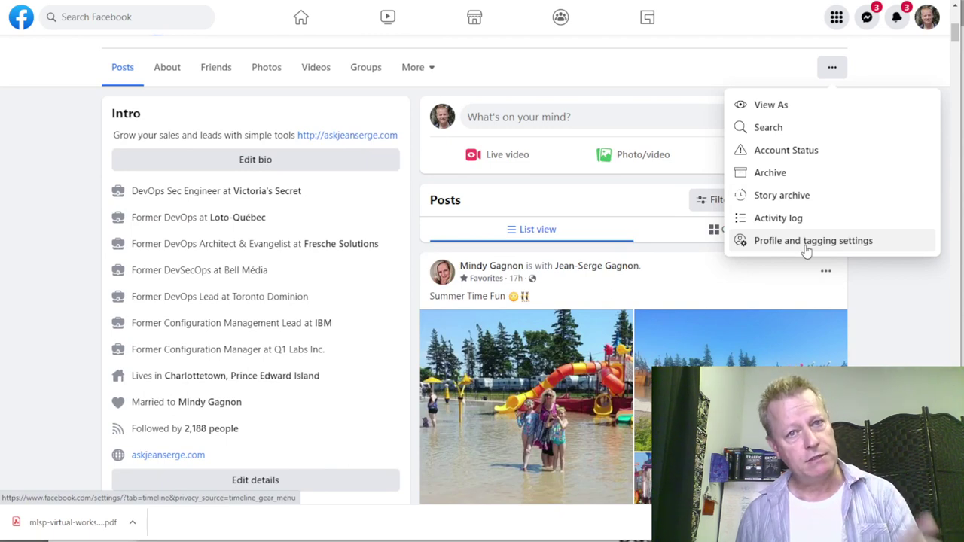
left_click(807, 250)
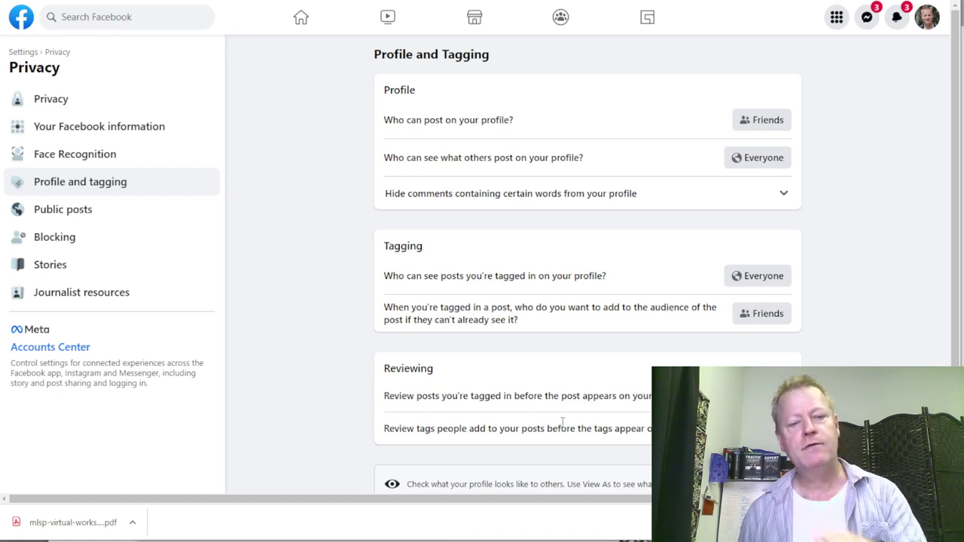
scroll(532, 437, "down", 1)
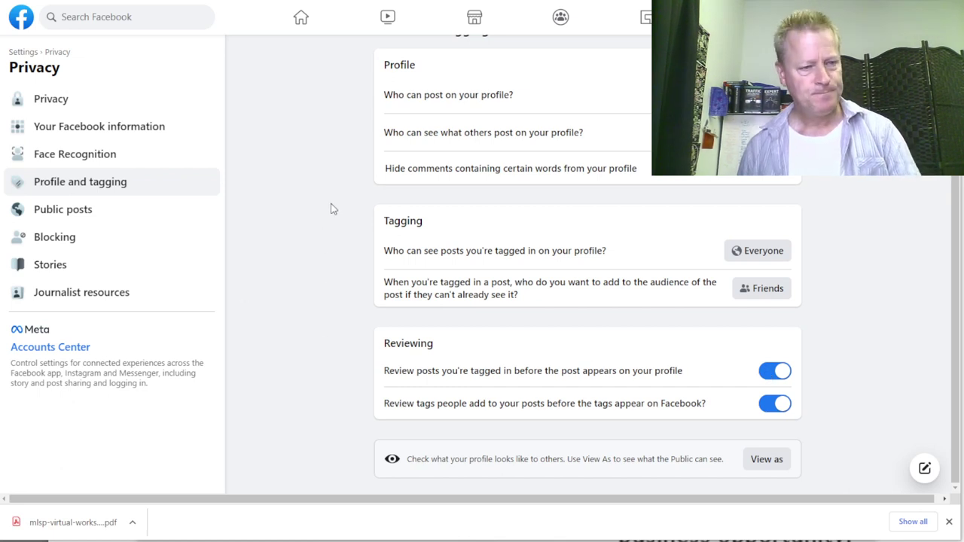
Step: Switch to the Public posts settings, then bring notes.txt in front of Facebook
left_click(68, 214)
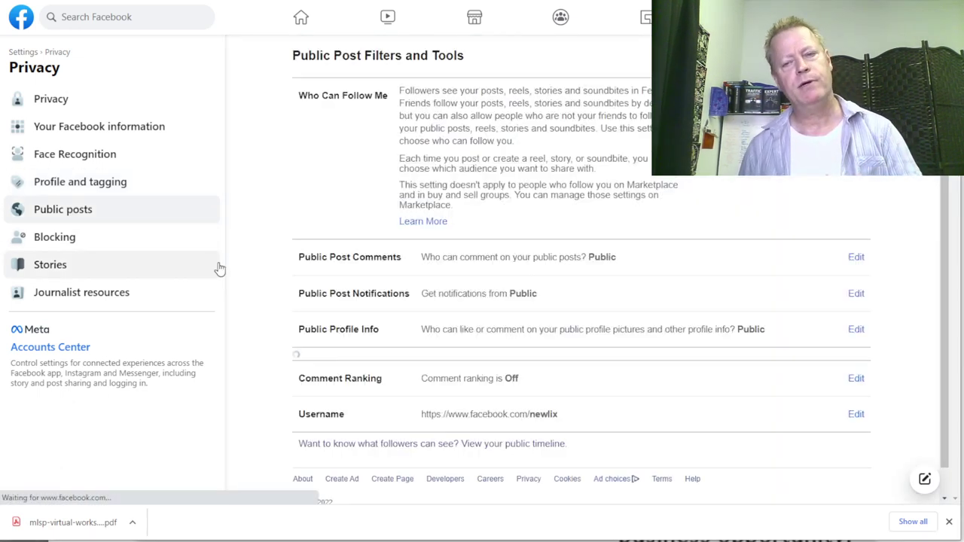
key("alt+Tab")
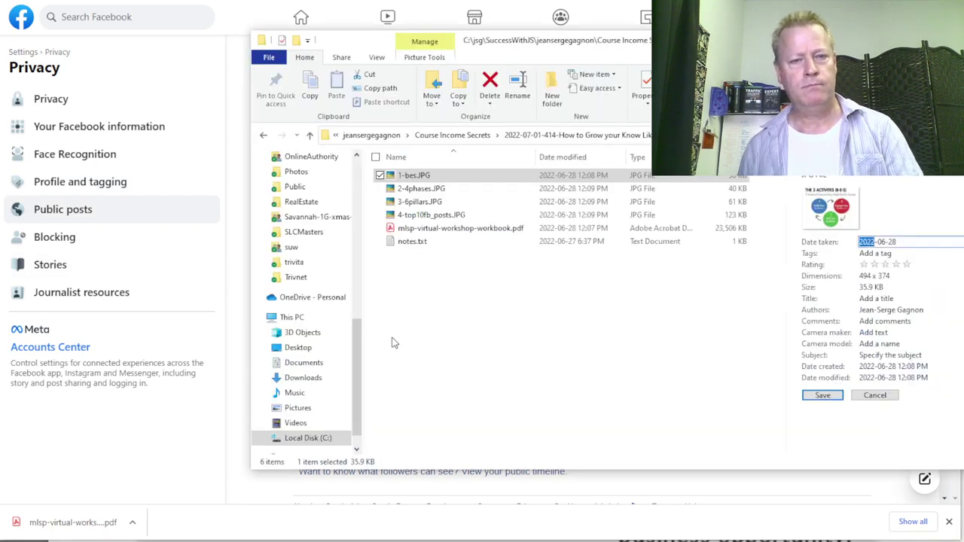
left_click(399, 497)
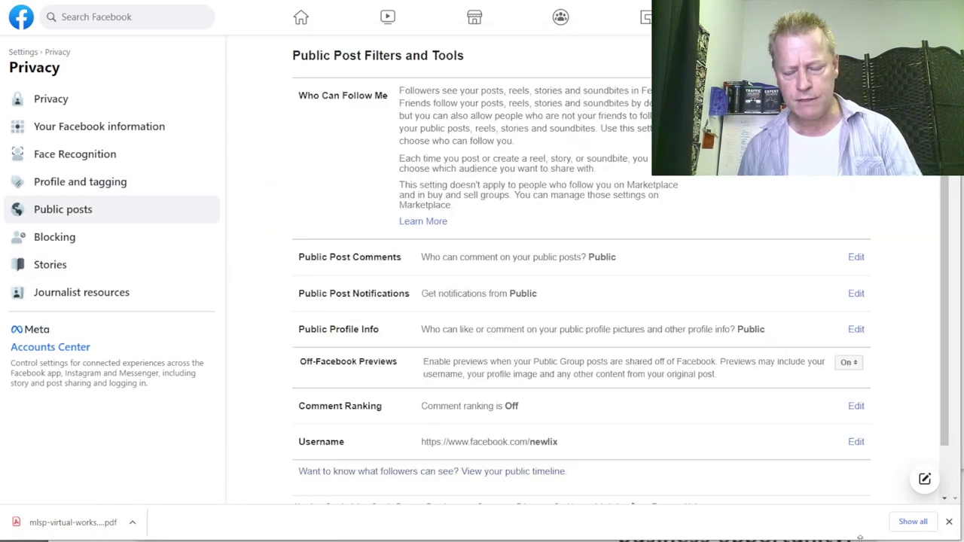
key("alt+Tab")
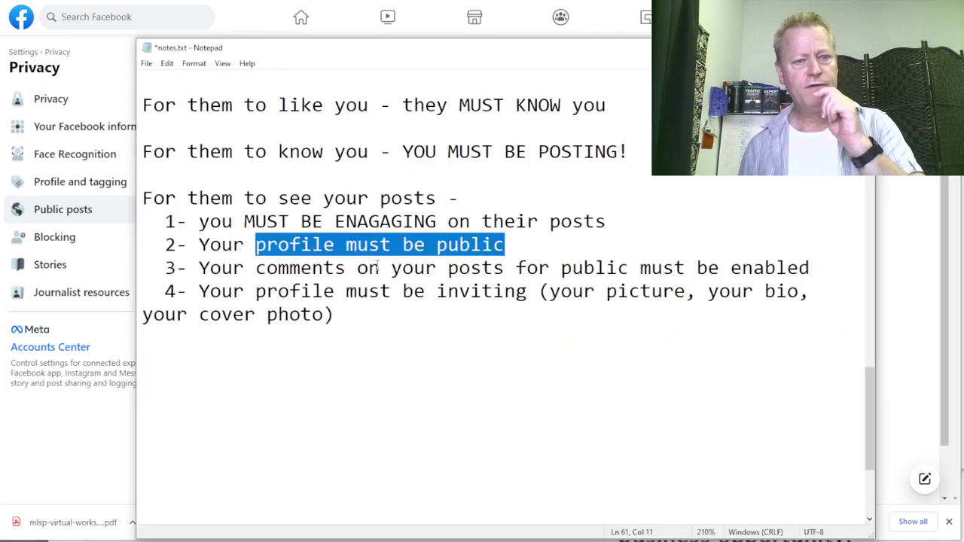
Step: Bring Facebook's Public posts settings forward and start editing Public Post Comments
left_click(67, 429)
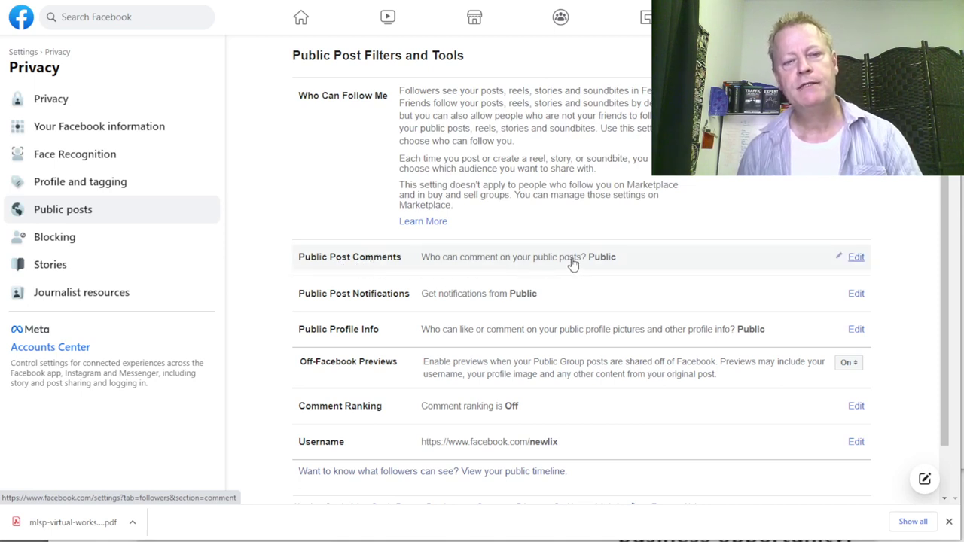
left_click(857, 258)
Step: Keep Public as the audience allowed to comment on public posts
left_click(448, 354)
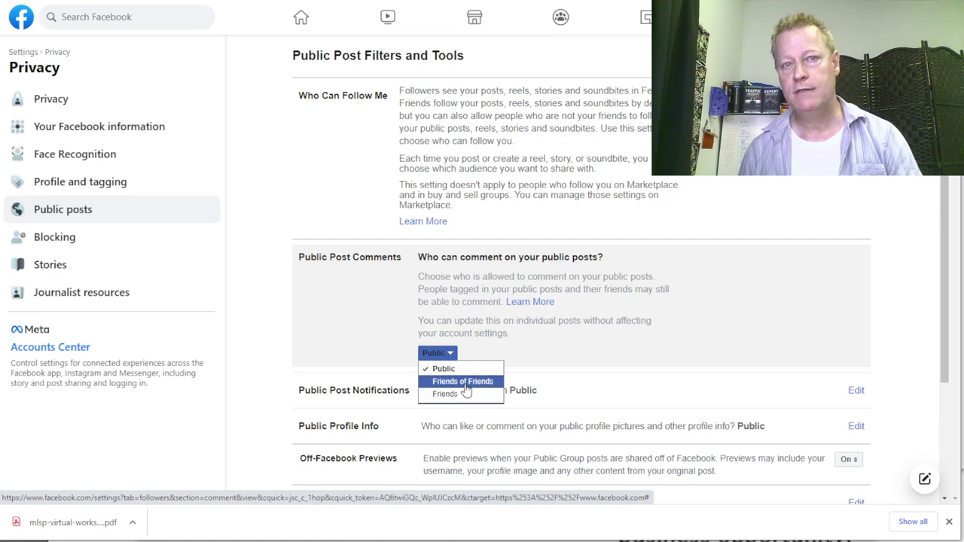
left_click(895, 273)
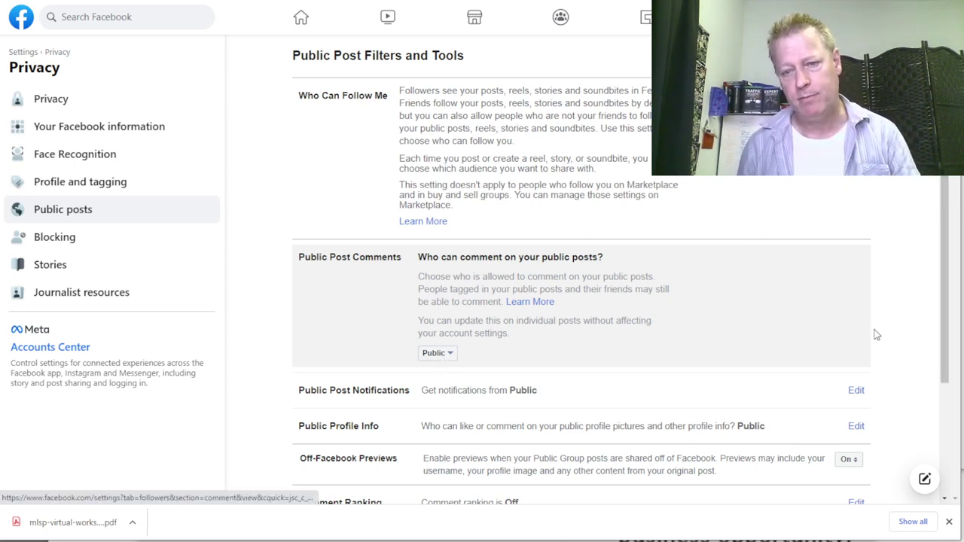
scroll(732, 351, "down", 2)
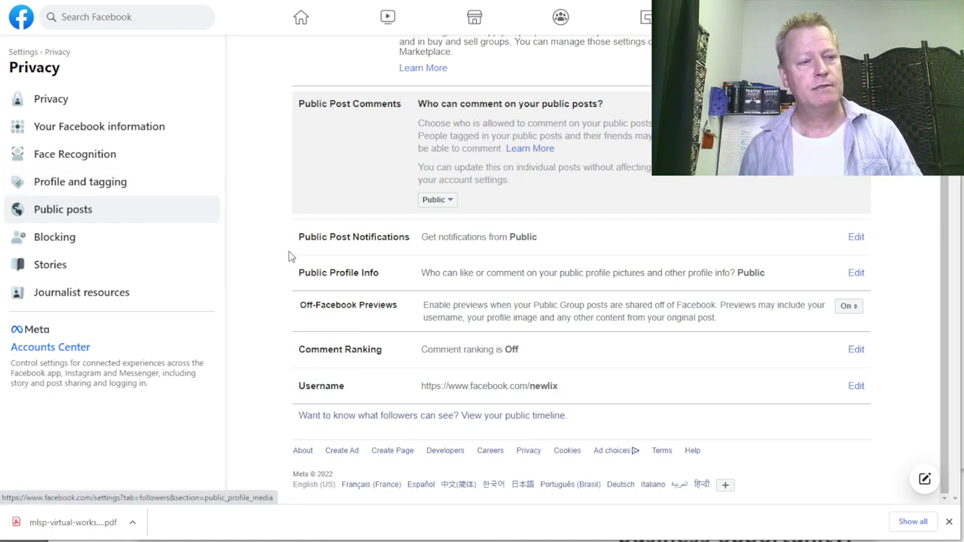
Step: Preview the profile as the public sees it and scroll through it
left_click(486, 416)
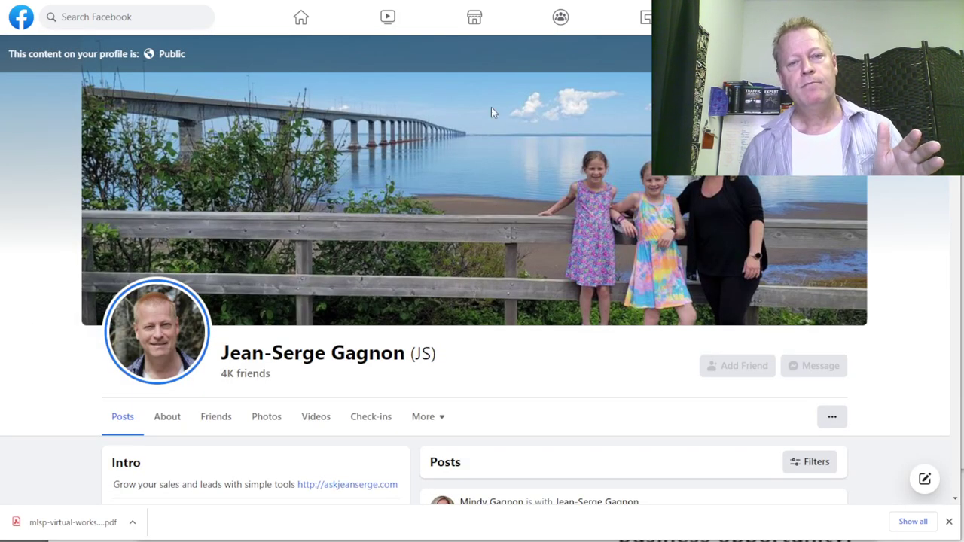
scroll(471, 360, "down", 3)
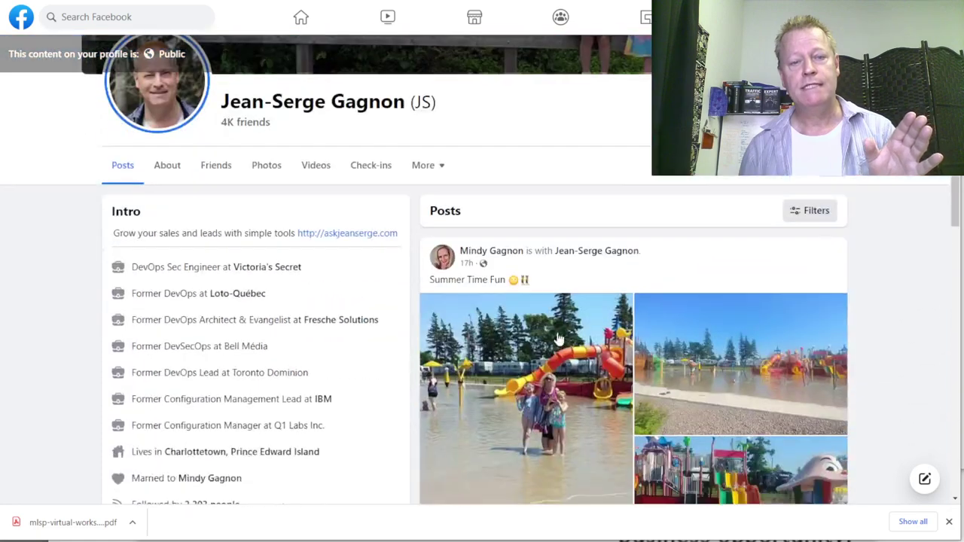
scroll(516, 302, "up", 3)
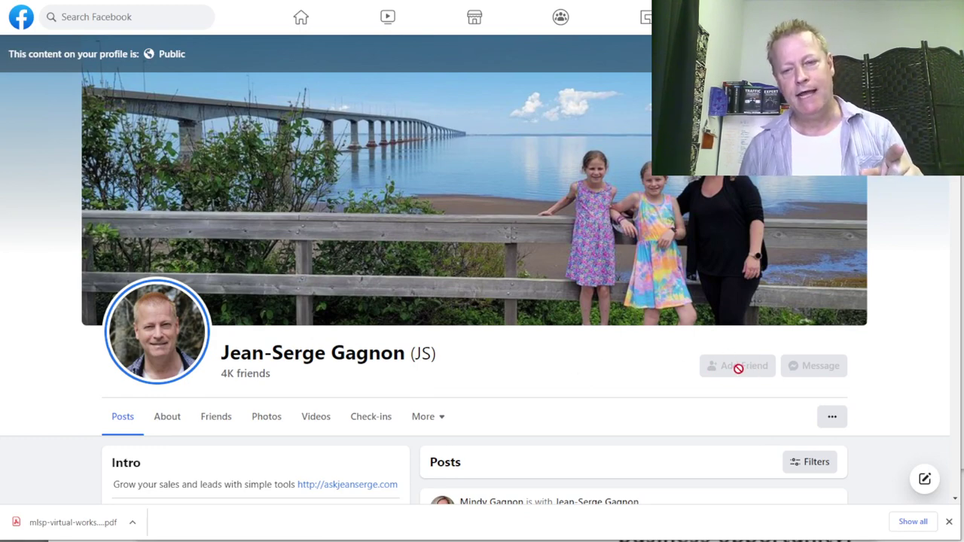
scroll(667, 373, "down", 3)
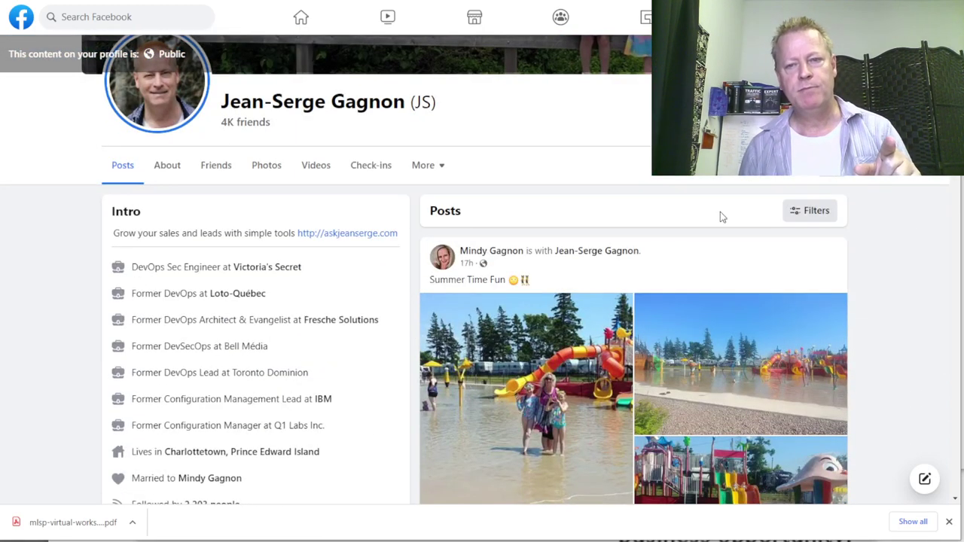
scroll(500, 338, "down", 7)
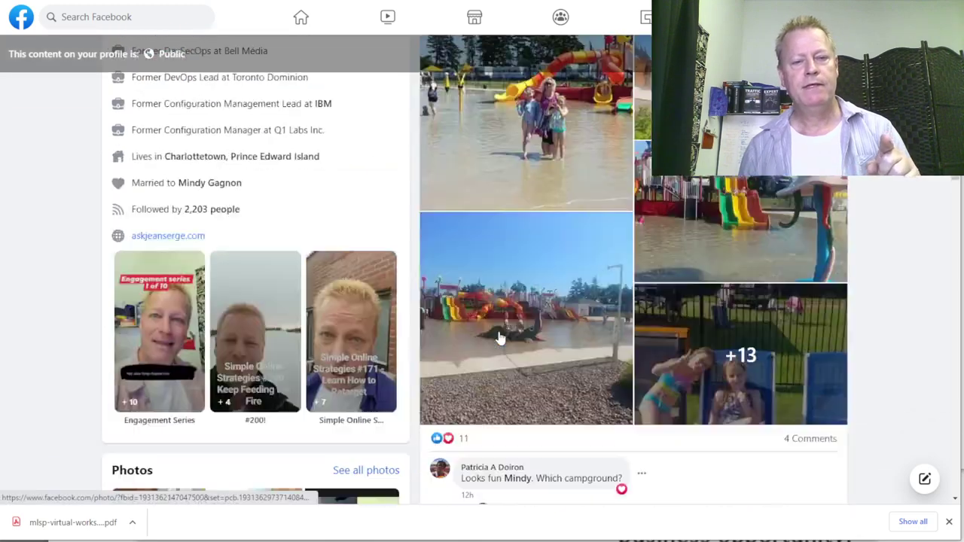
scroll(499, 338, "down", 8)
scroll(499, 337, "up", 8)
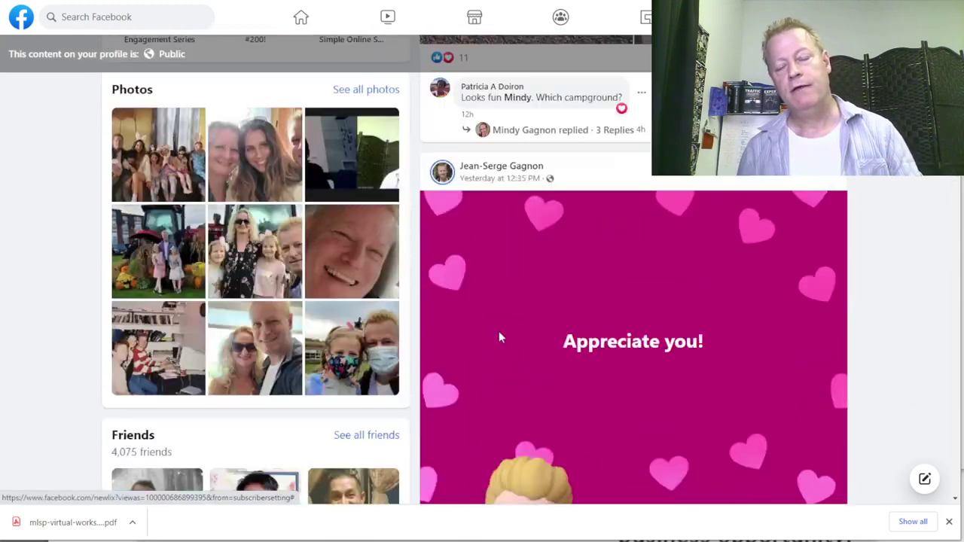
scroll(499, 337, "up", 5)
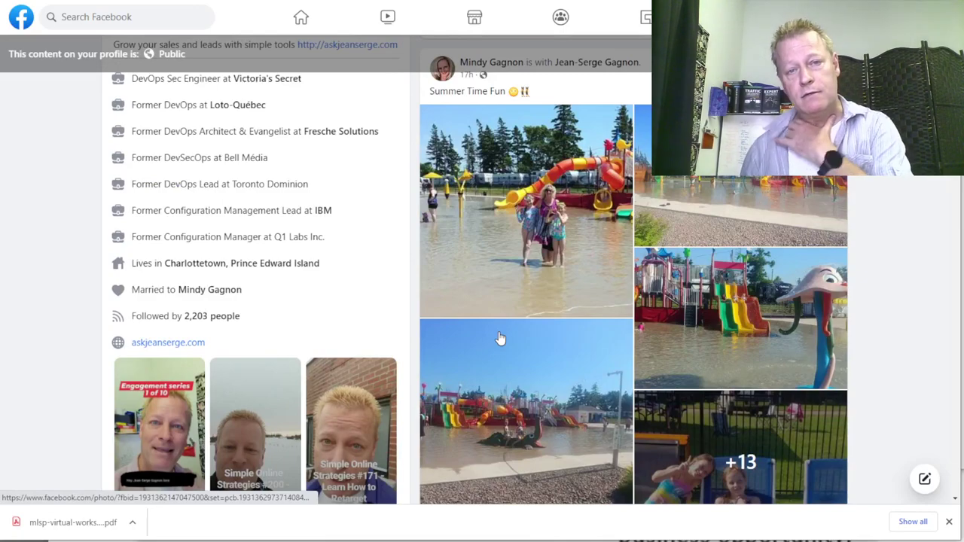
scroll(499, 338, "down", 12)
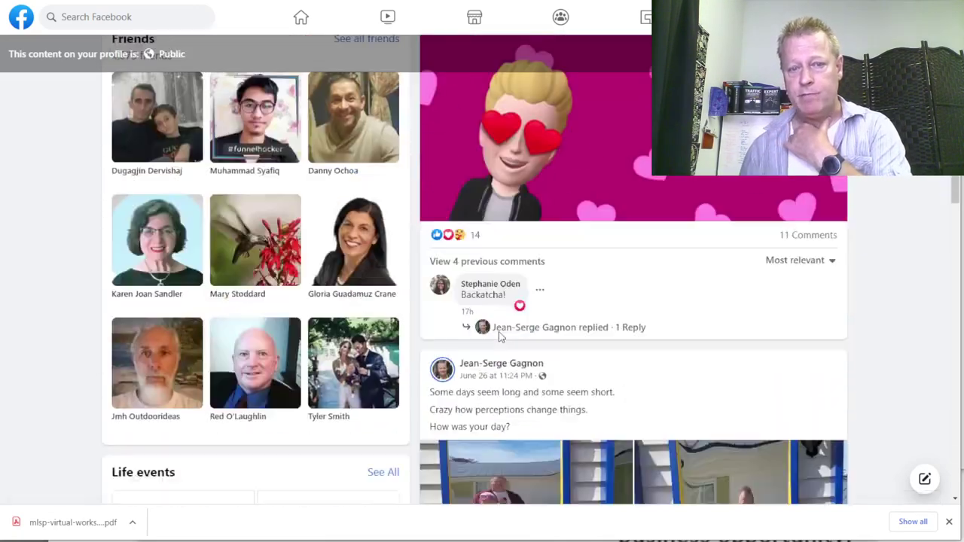
scroll(499, 331, "down", 3)
scroll(498, 332, "up", 14)
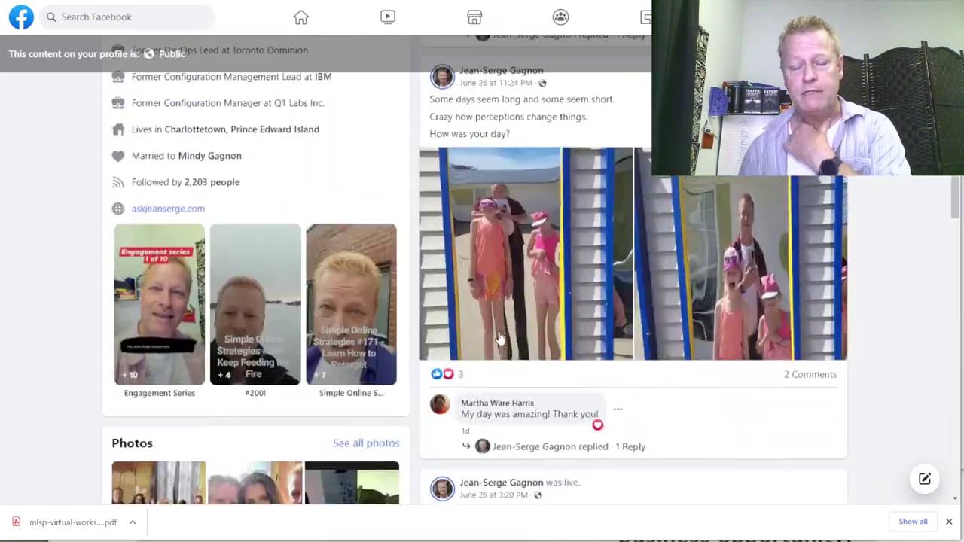
scroll(499, 332, "up", 12)
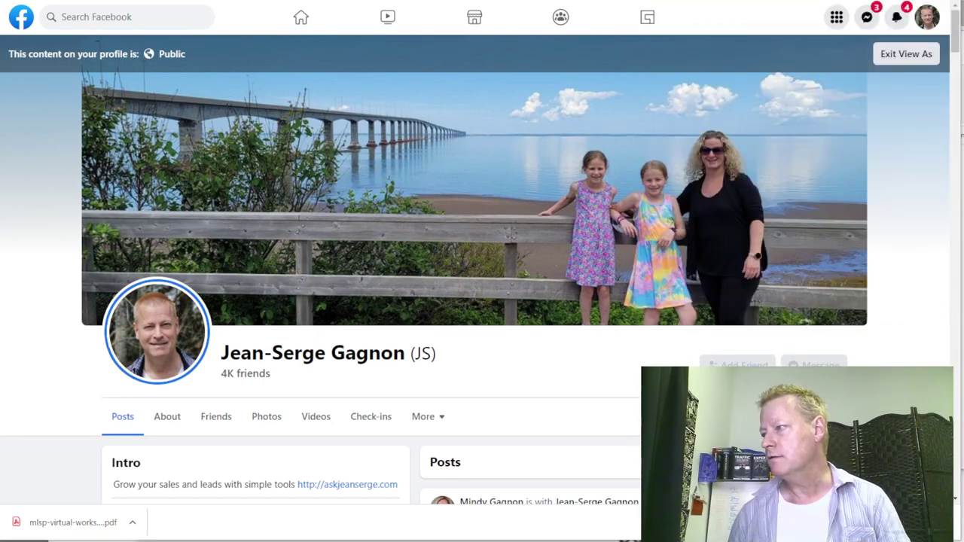
Step: Exit View As, scroll the normal profile, and bring notes.txt to the front
left_click(898, 60)
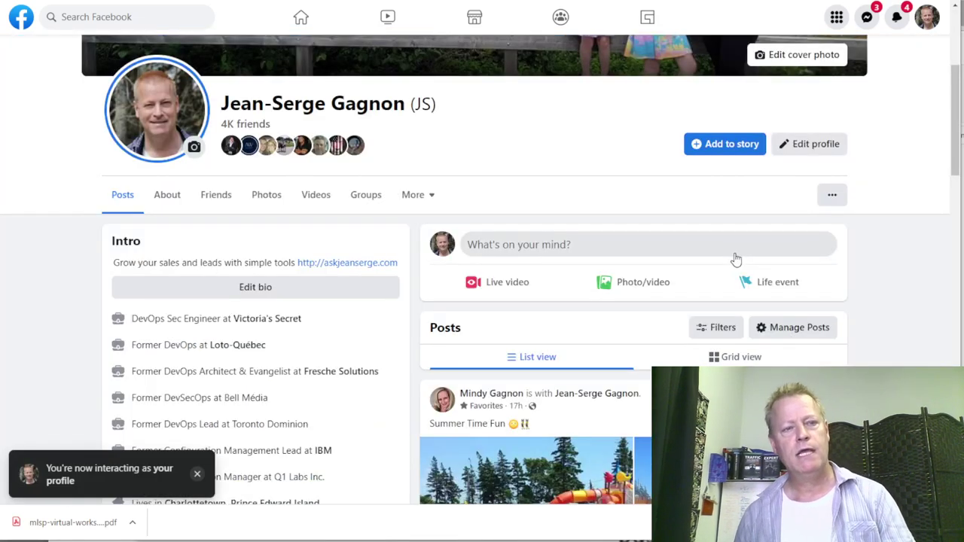
scroll(539, 242, "down", 4)
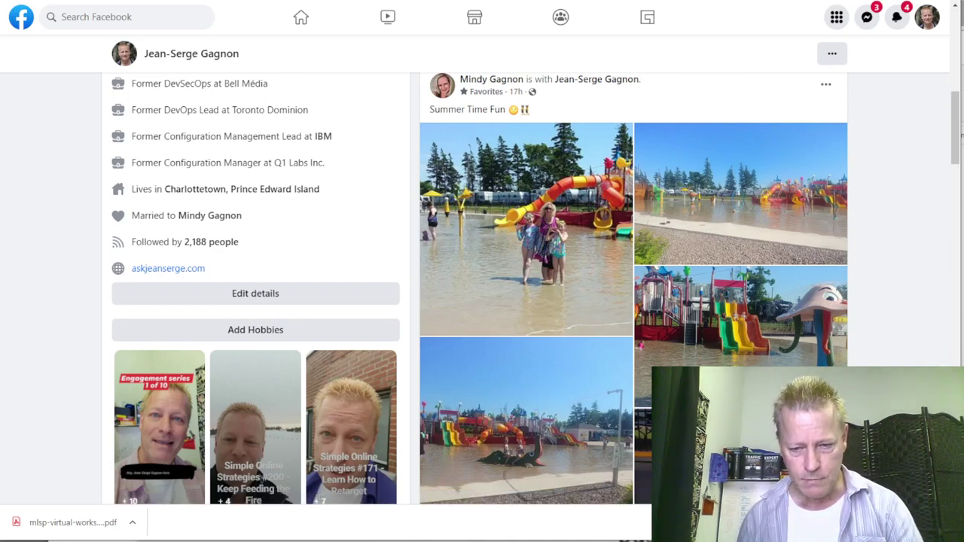
key("alt+Tab")
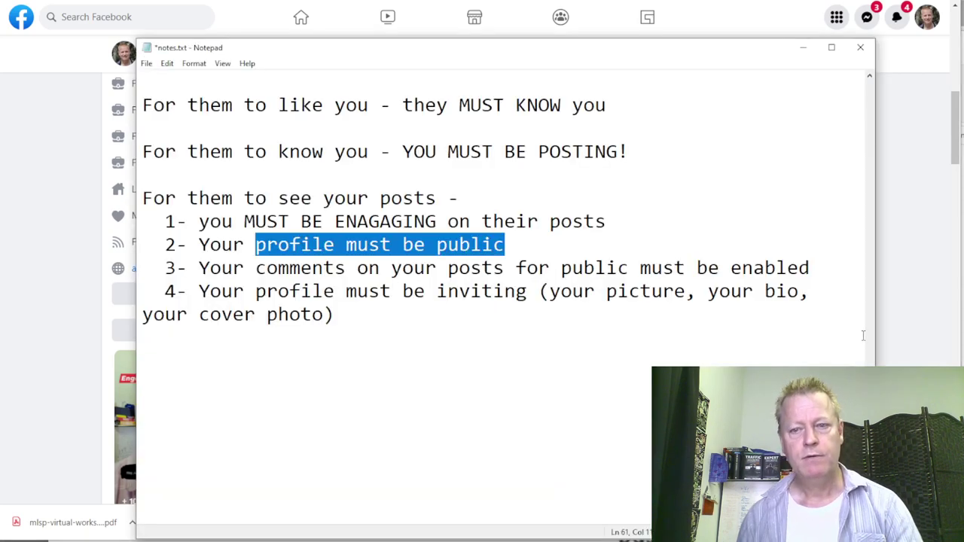
Step: Widen Notepad so point 4 fits on one line, and select point 3 about public comments
left_click_drag(876, 340, 963, 339)
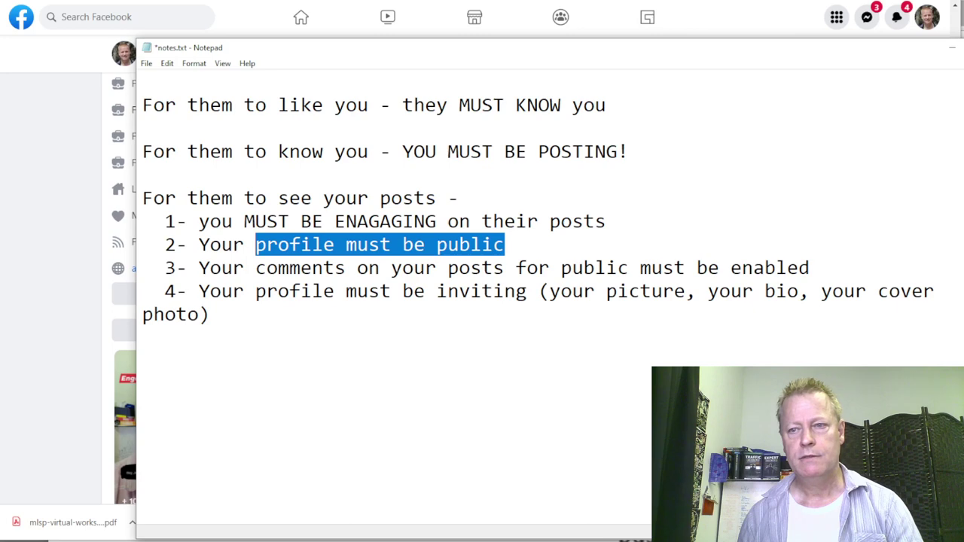
left_click_drag(957, 340, 963, 340)
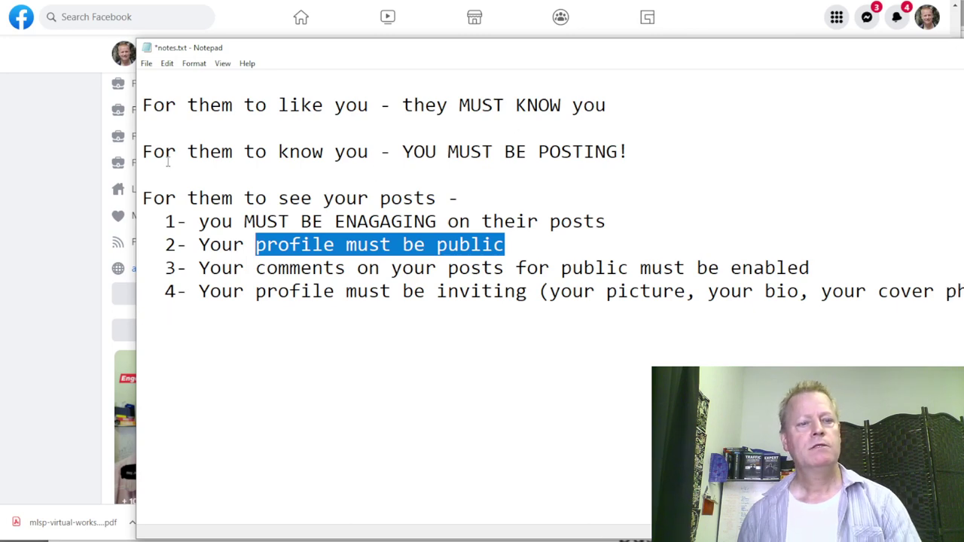
left_click(282, 247)
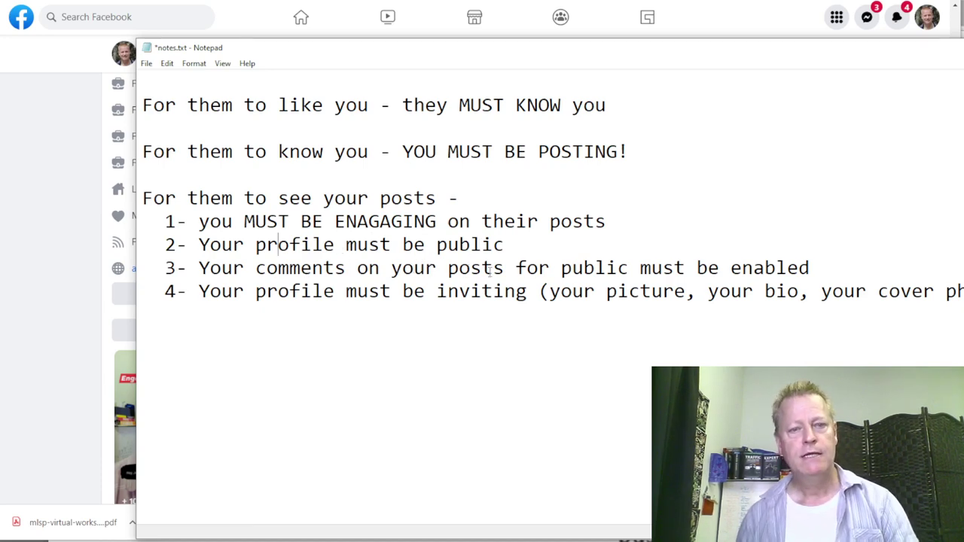
left_click_drag(607, 271, 292, 286)
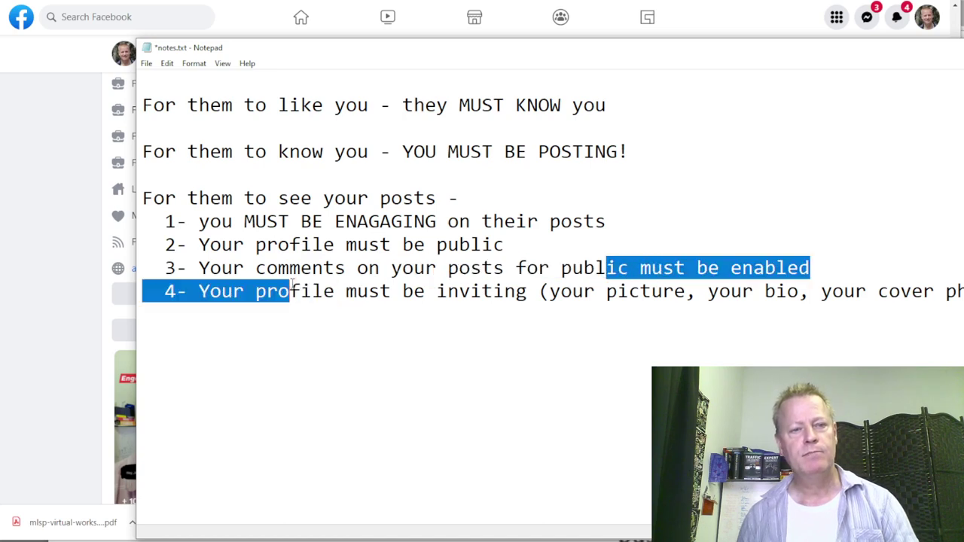
Step: Return to the Facebook profile and open its additional options list
key("alt+Tab")
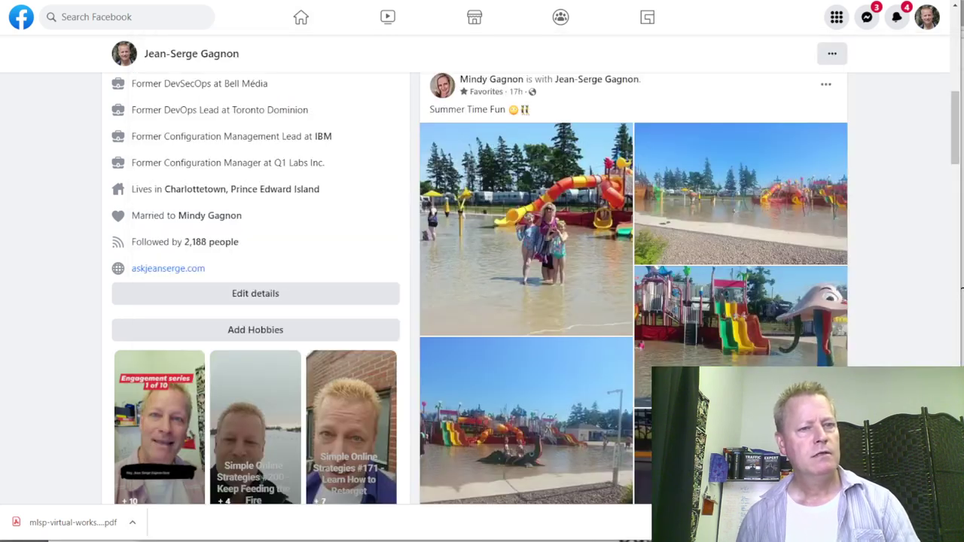
scroll(779, 216, "up", 6)
scroll(843, 226, "down", 3)
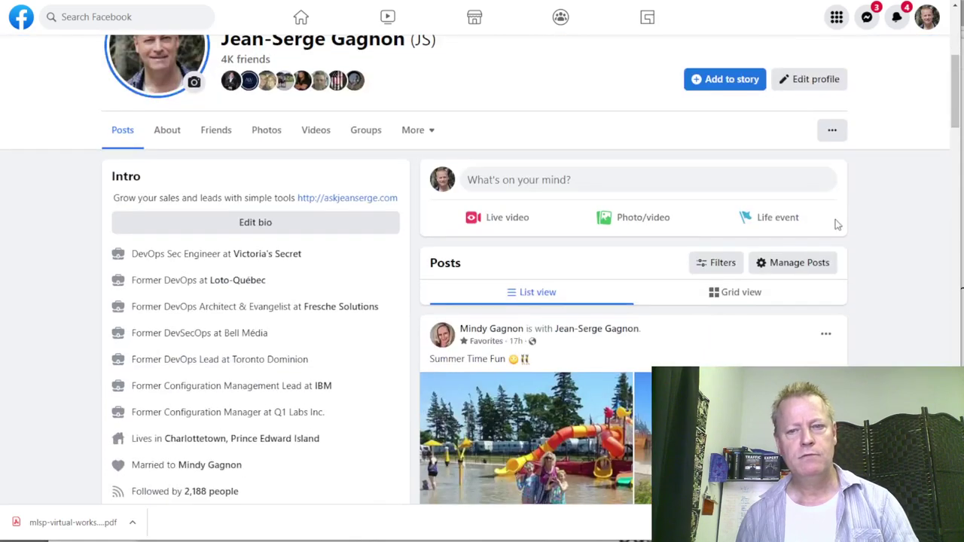
left_click(832, 133)
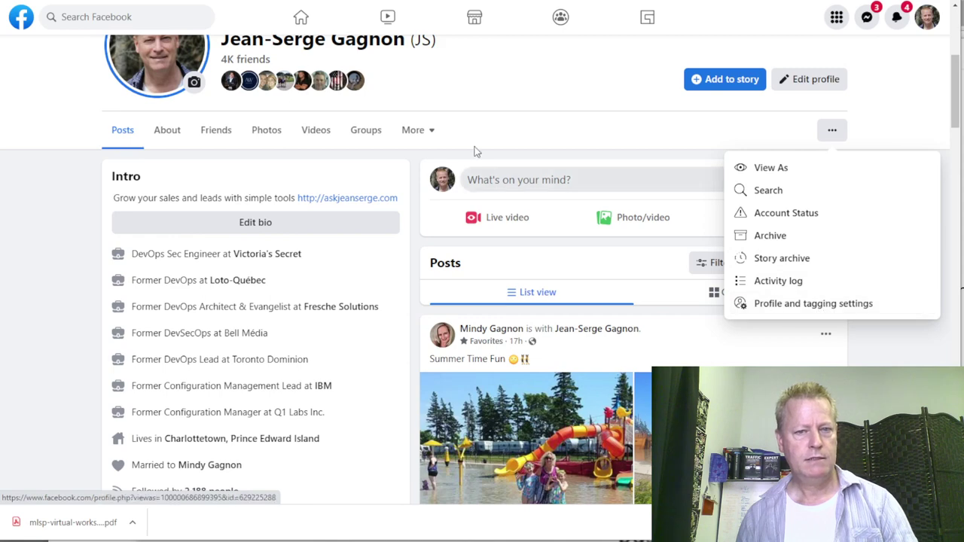
Step: Check Profile and tagging, then Public posts, ending on the main Privacy settings page
left_click(431, 135)
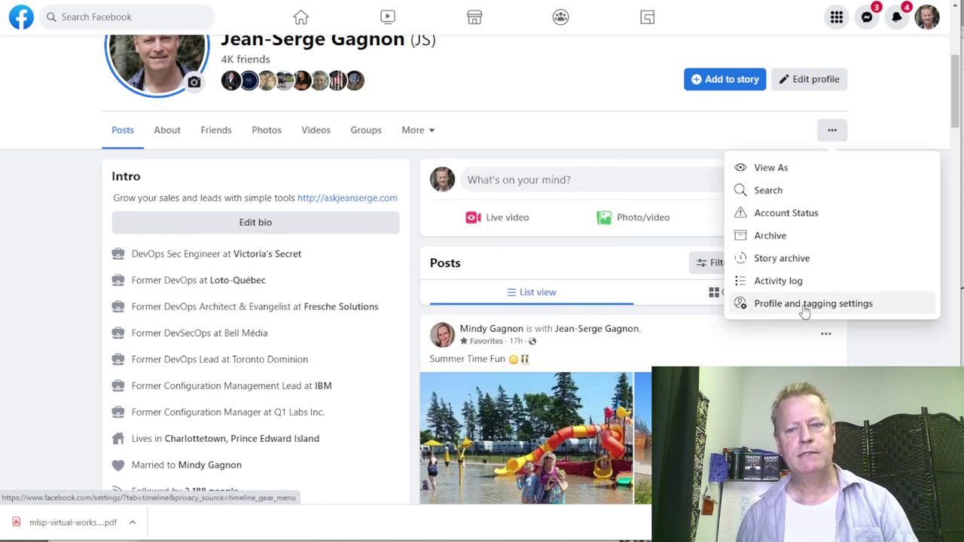
left_click(805, 309)
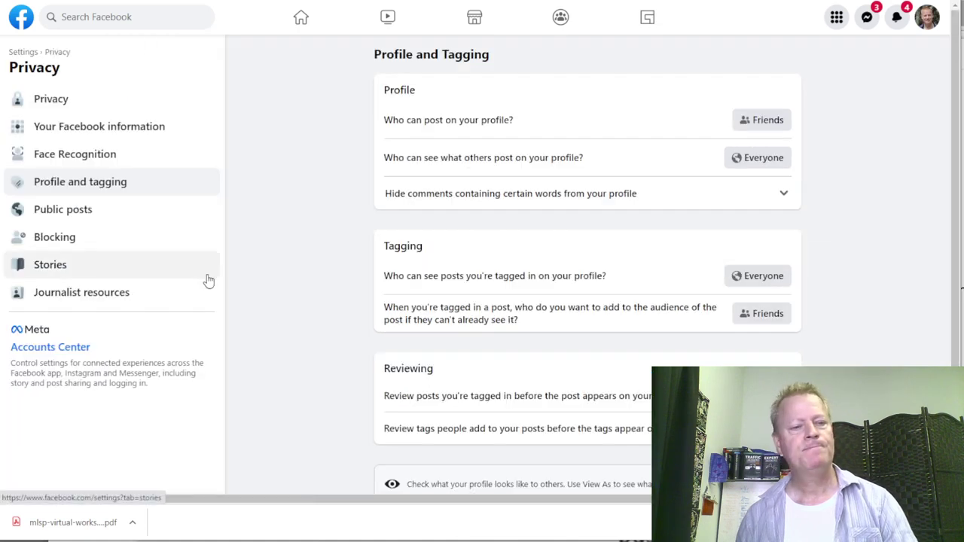
left_click(59, 211)
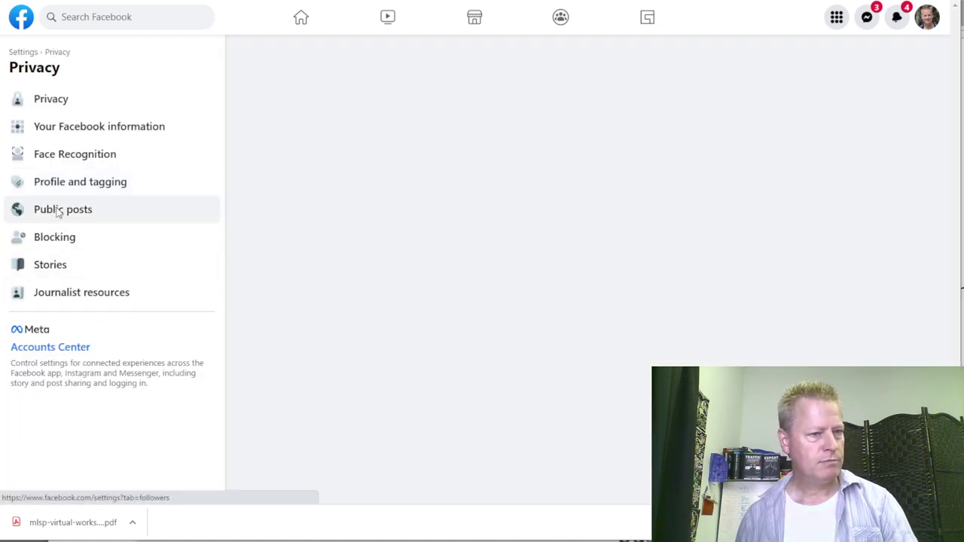
scroll(369, 314, "down", 1)
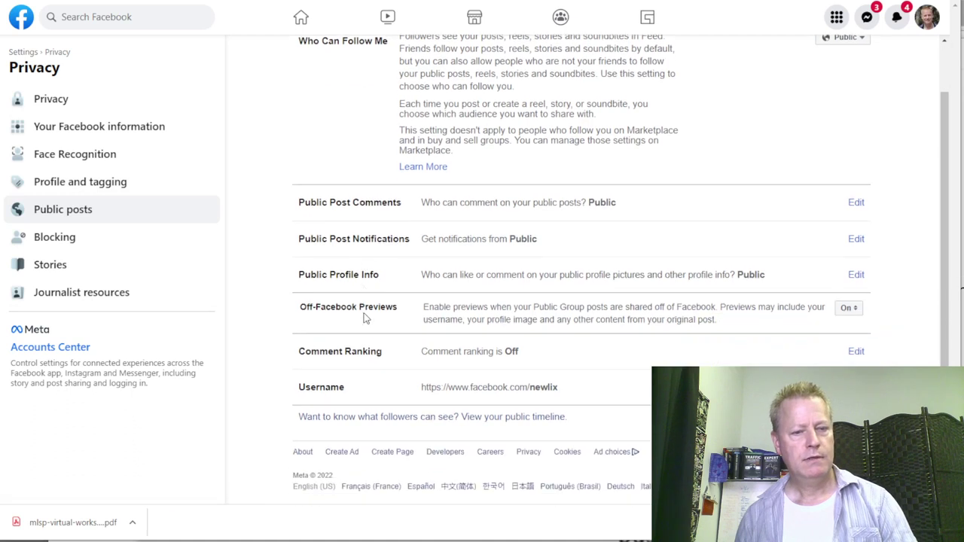
left_click(57, 102)
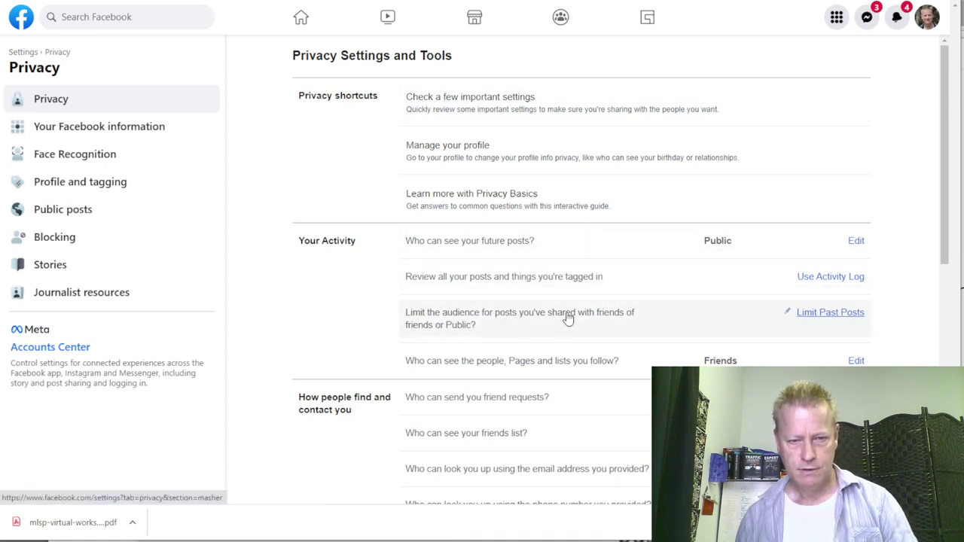
scroll(491, 269, "down", 3)
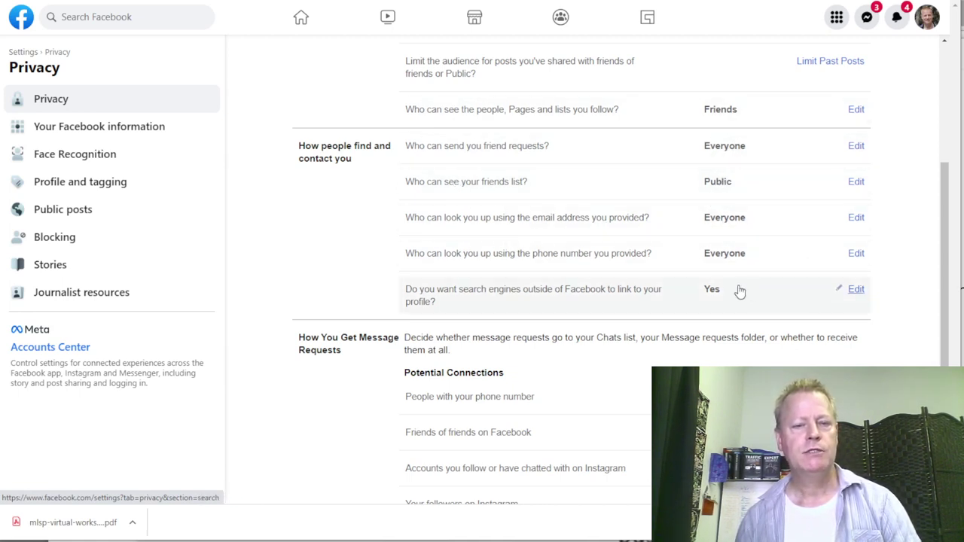
scroll(738, 288, "down", 3)
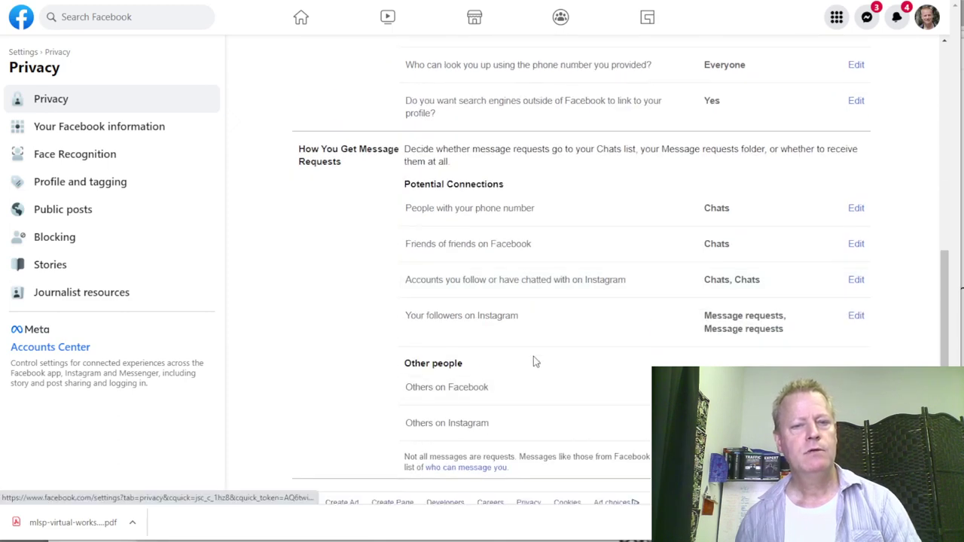
scroll(478, 314, "up", 4)
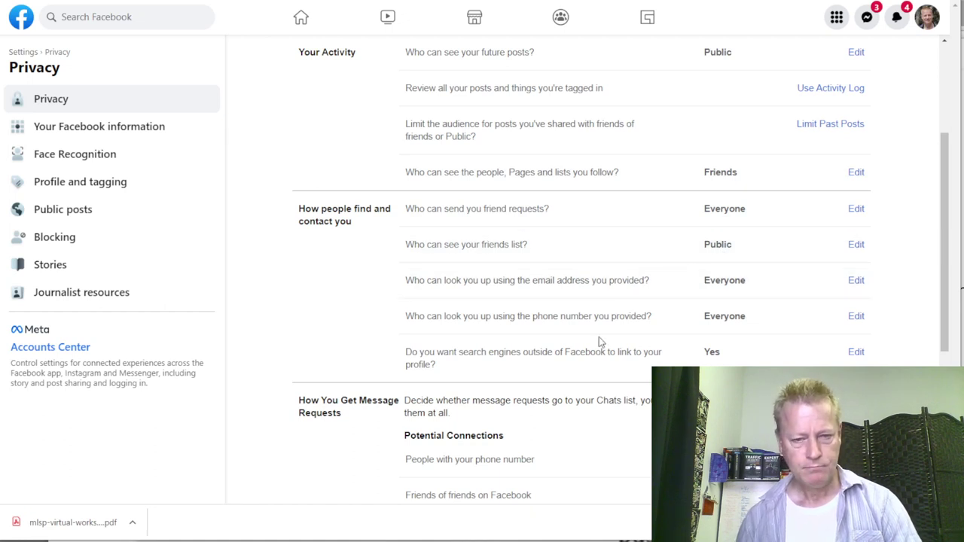
scroll(600, 339, "down", 2)
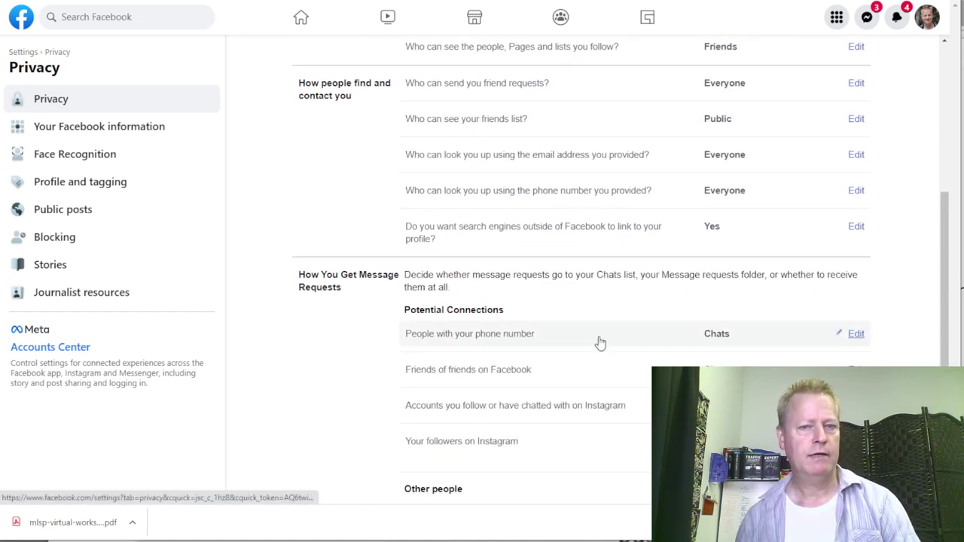
scroll(599, 343, "down", 2)
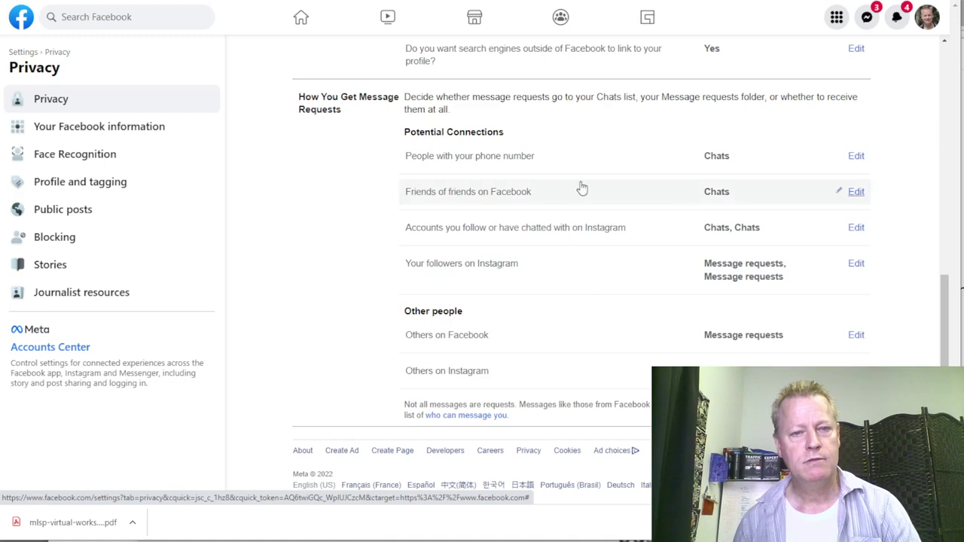
scroll(595, 190, "up", 3)
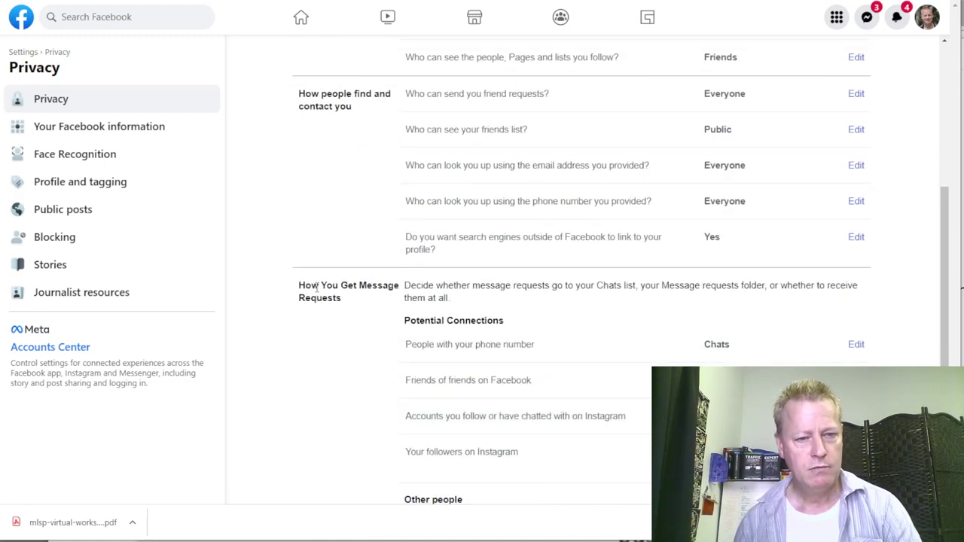
scroll(377, 314, "down", 3)
scroll(452, 373, "up", 5)
scroll(452, 373, "up", 1)
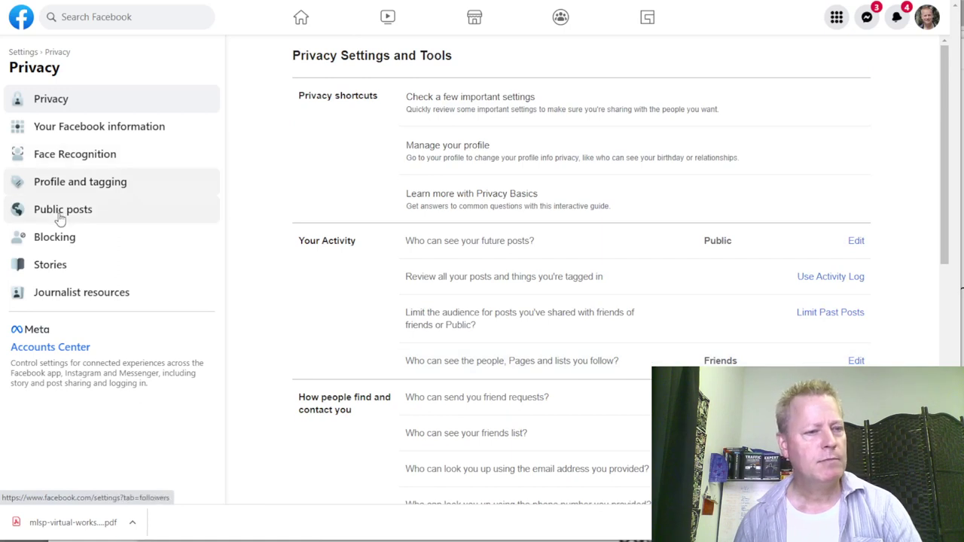
Step: Check Your Facebook information, then review the Profile and tagging settings (posting Friends, tagged posts Everyone)
left_click(129, 133)
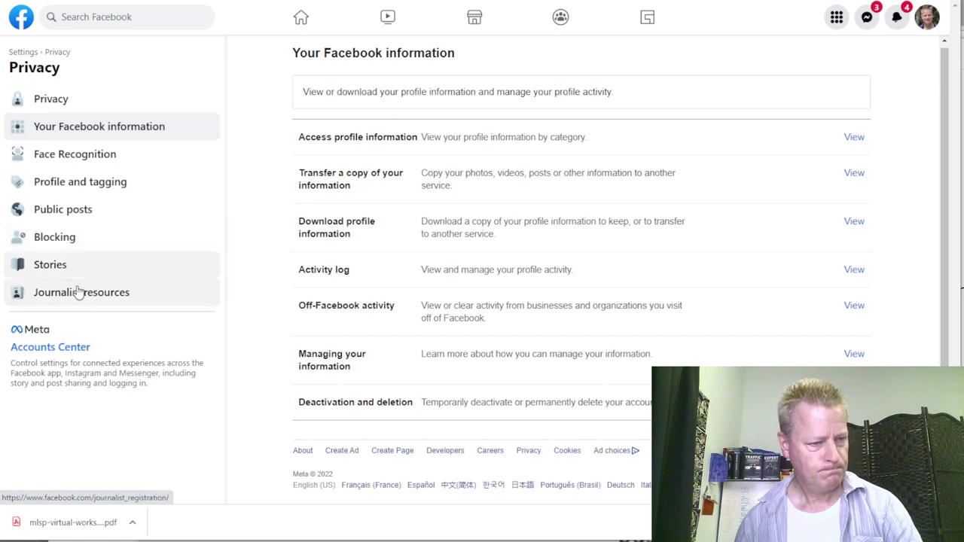
left_click(90, 191)
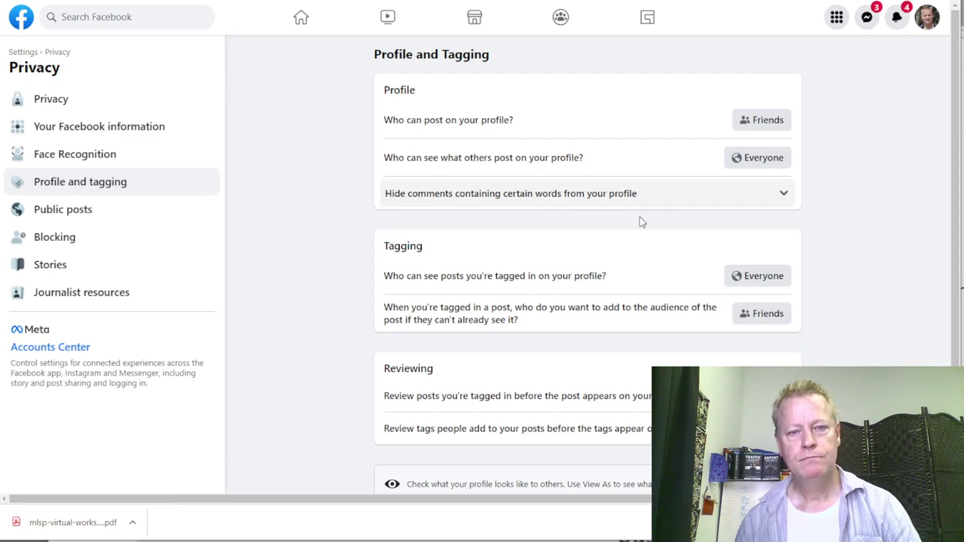
scroll(519, 334, "down", 1)
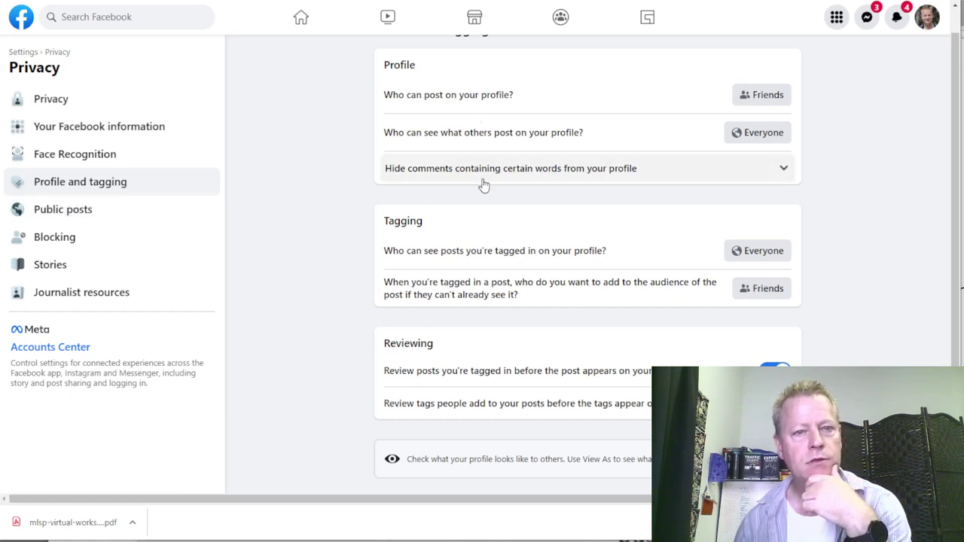
scroll(453, 263, "up", 1)
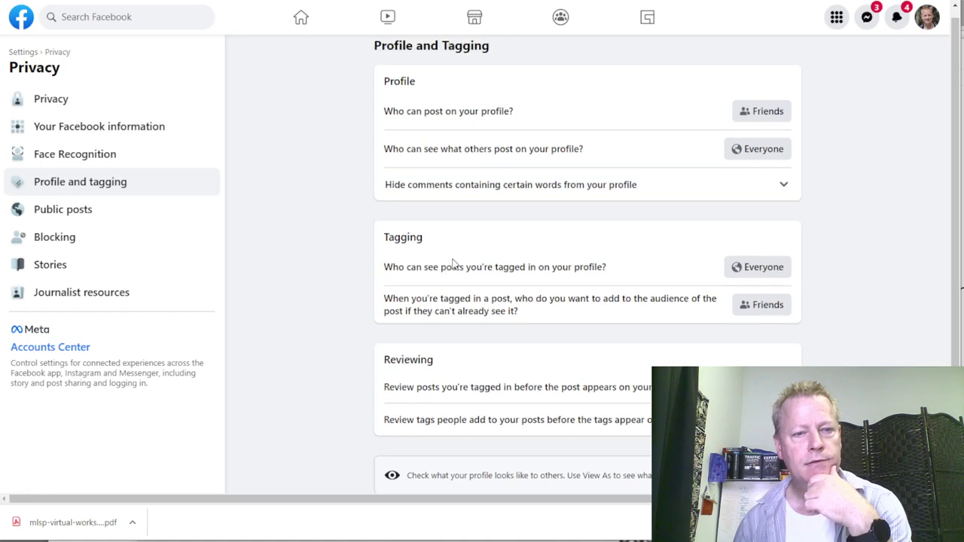
Step: Confirm Public Post Comments stays Public, then highlight the rest of point 4 in notes.txt
left_click(61, 211)
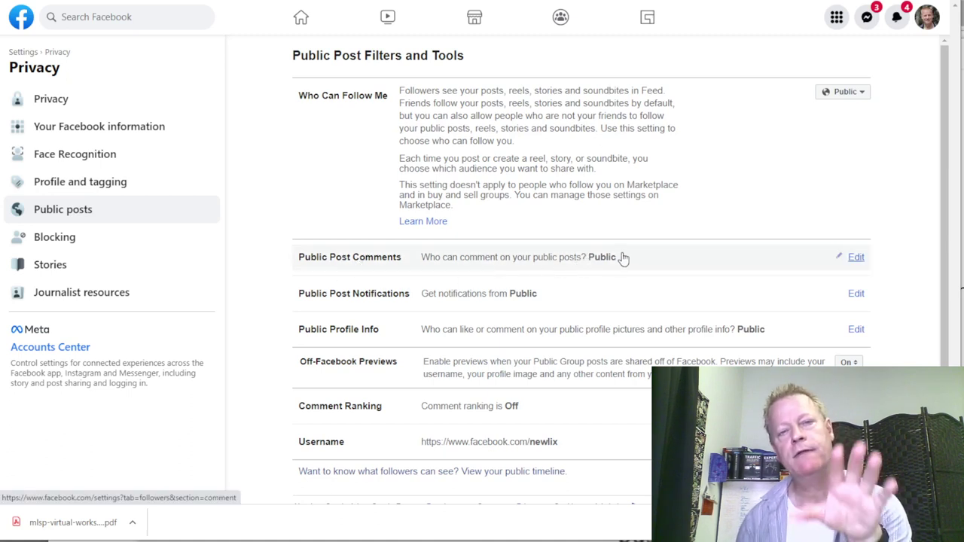
left_click(855, 257)
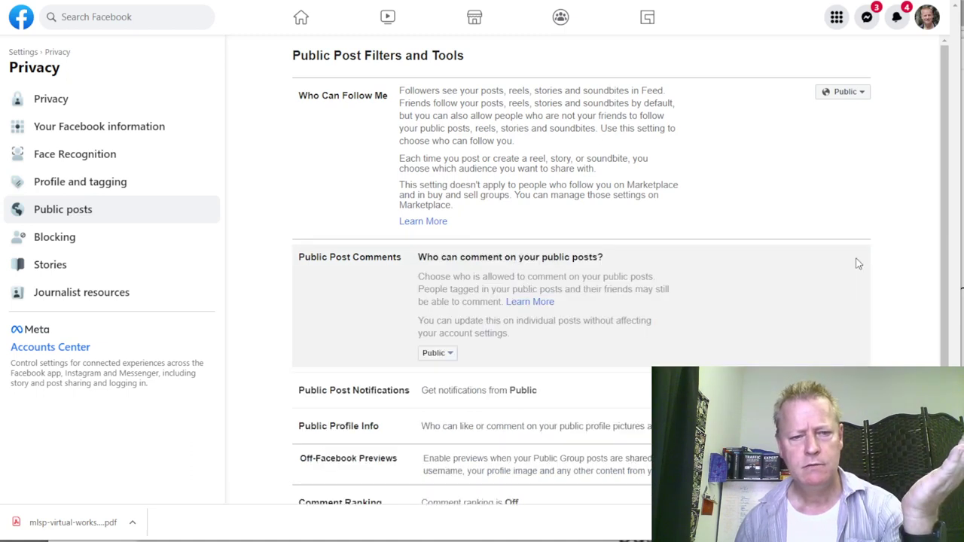
left_click(440, 354)
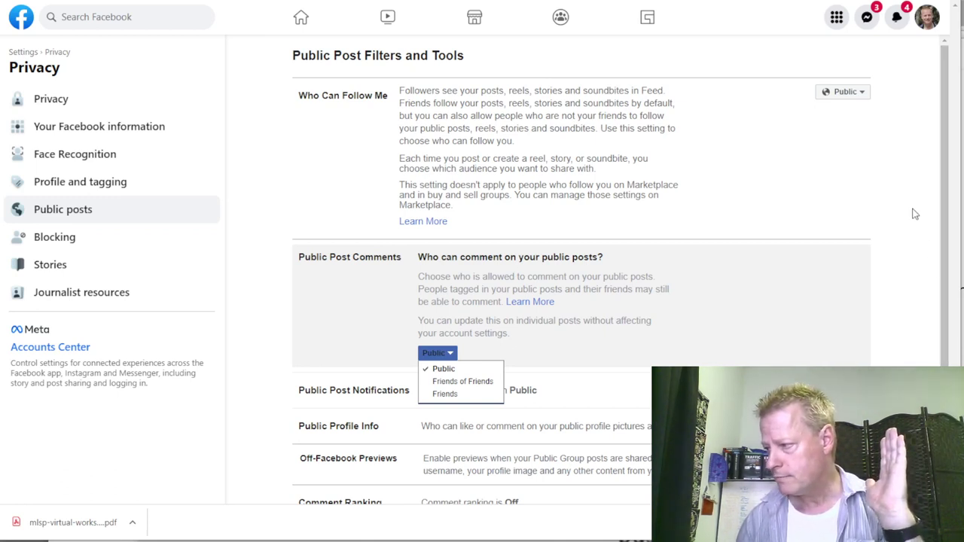
left_click(914, 275)
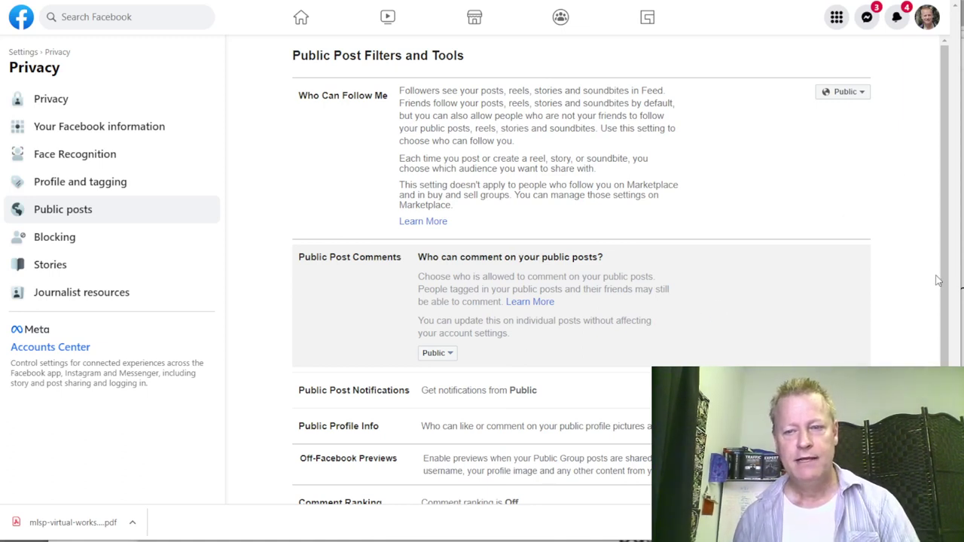
key("alt+Tab")
left_click_drag(307, 293, 631, 313)
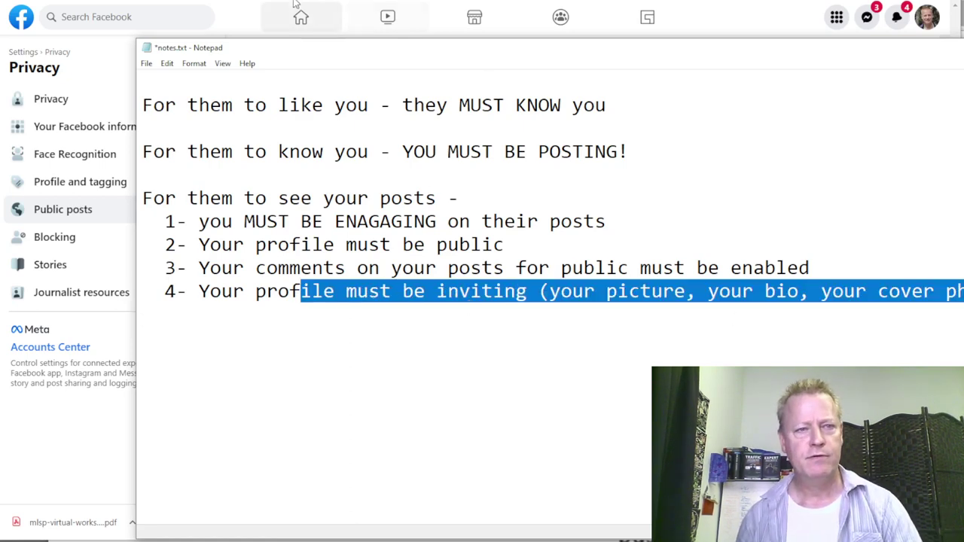
Step: Send Facebook back to its home feed and return to notes.txt
key("alt+Tab")
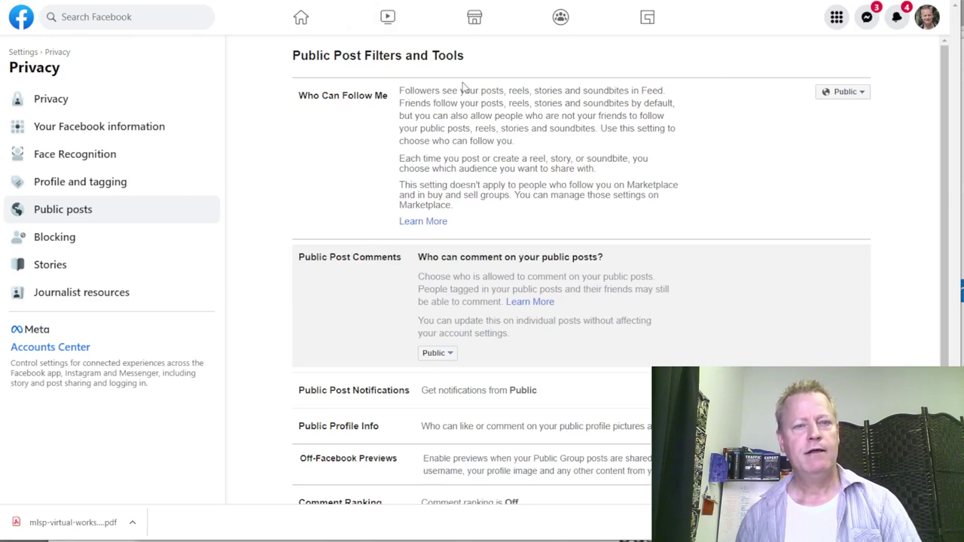
left_click(22, 23)
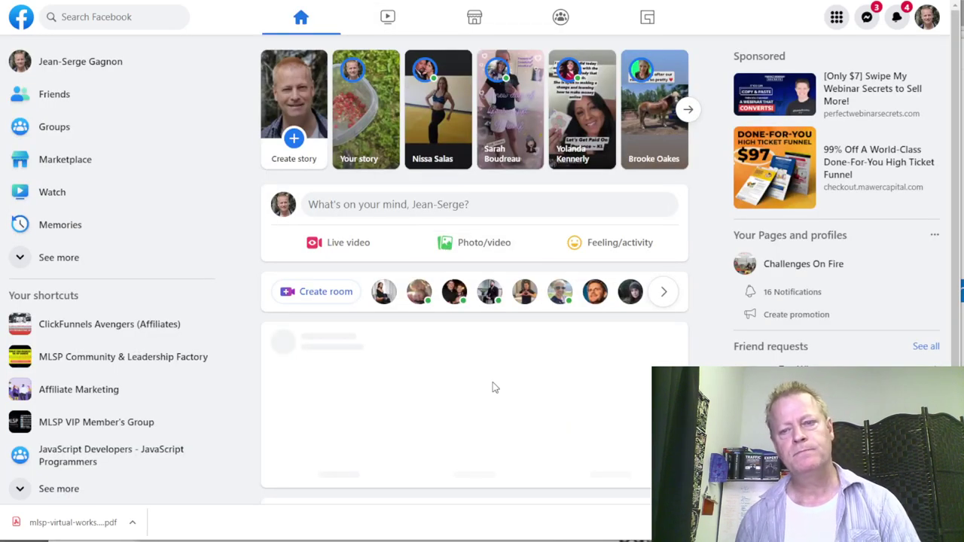
key("alt+Tab")
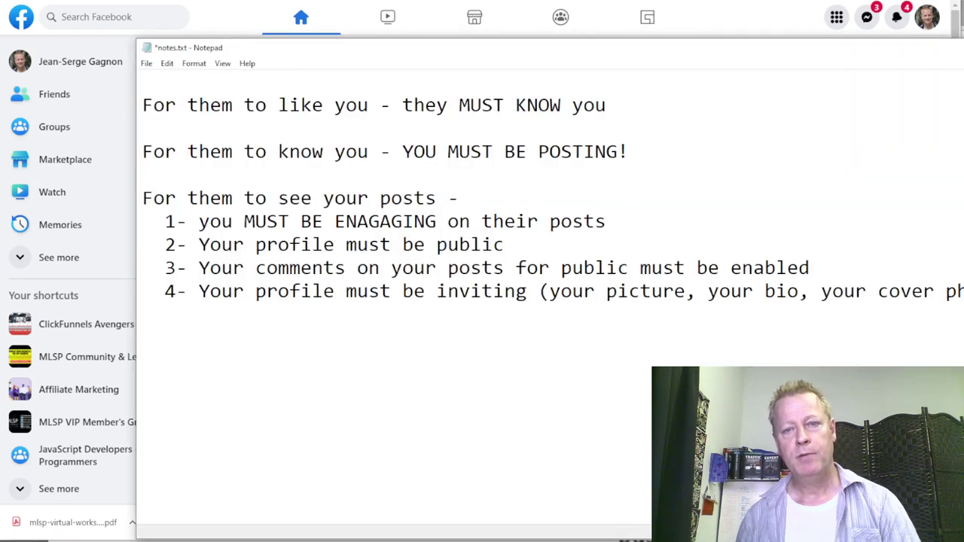
Step: Highlight 'MUST BE ENAGAGING on their posts' in item 1 of the notes checklist
scroll(650, 249, "up", 5)
scroll(651, 250, "down", 3)
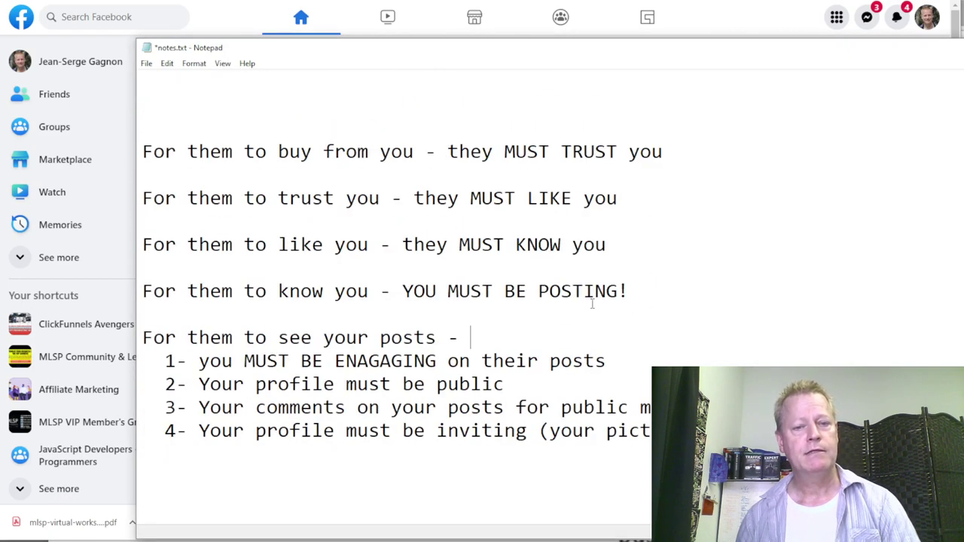
key("shift+Home")
left_click(359, 338)
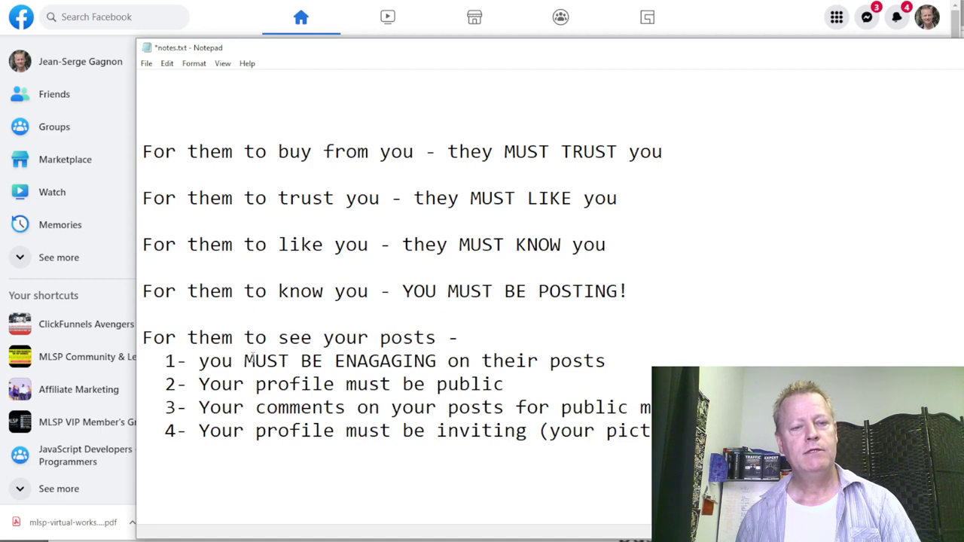
left_click_drag(244, 361, 607, 362)
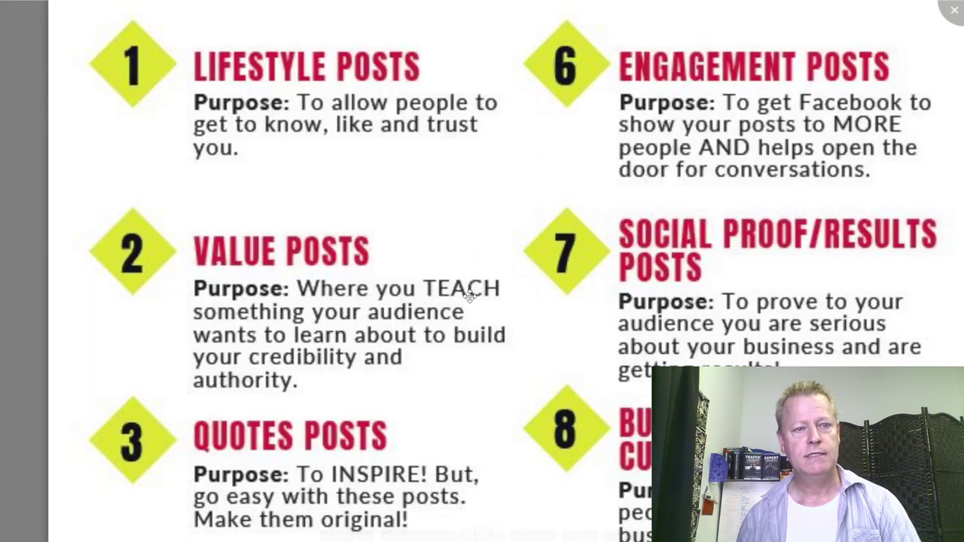
scroll(468, 296, "up", 3)
scroll(469, 296, "down", 2)
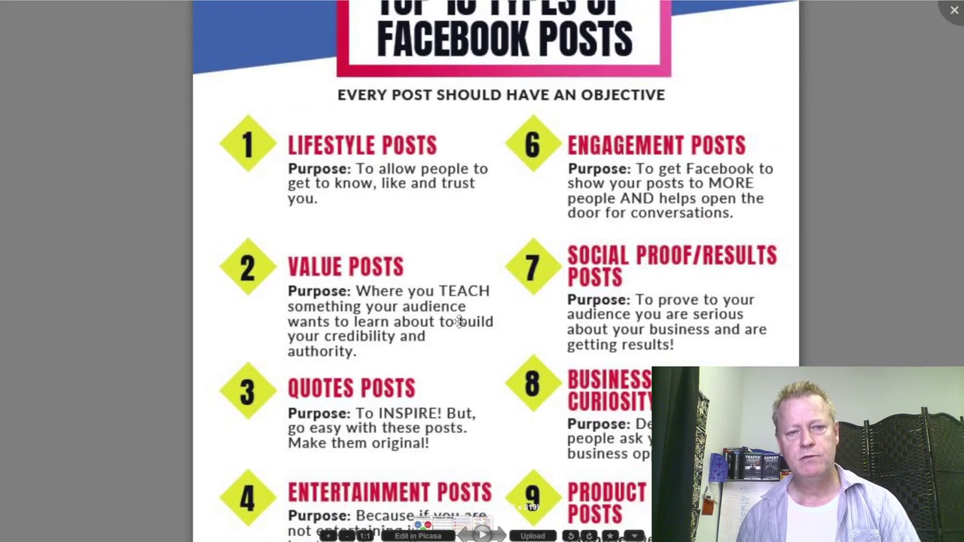
scroll(640, 336, "down", 3)
scroll(641, 341, "up", 2)
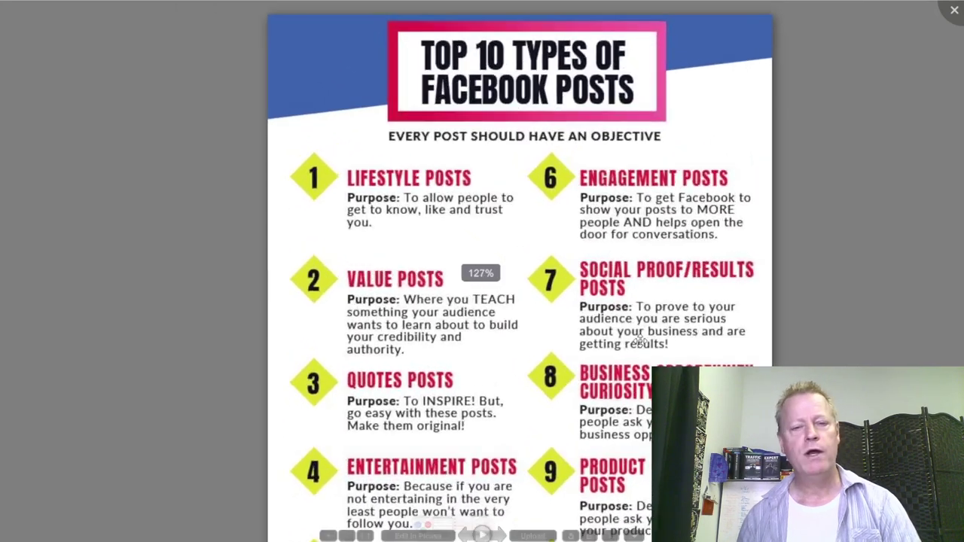
scroll(664, 347, "down", 2)
left_click_drag(665, 348, 564, 248)
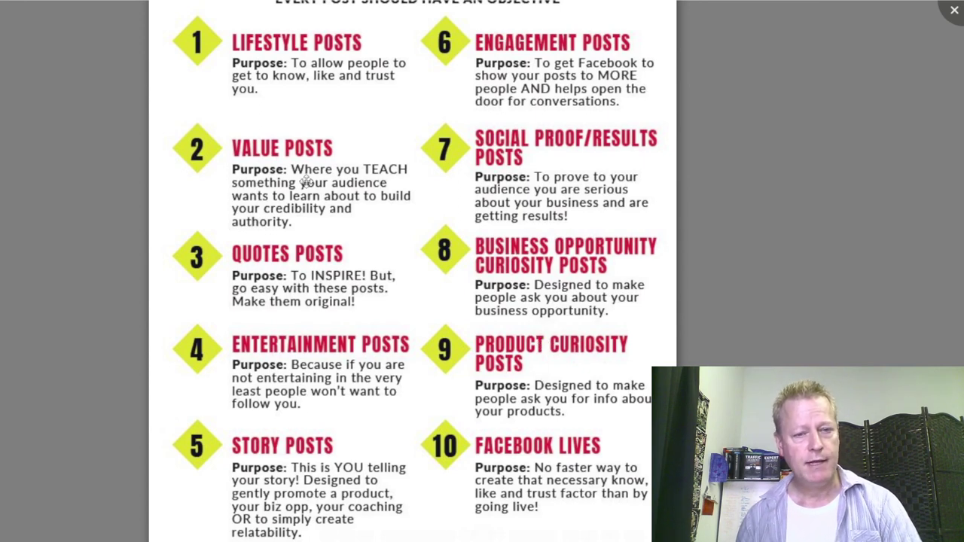
left_click_drag(498, 475, 482, 349)
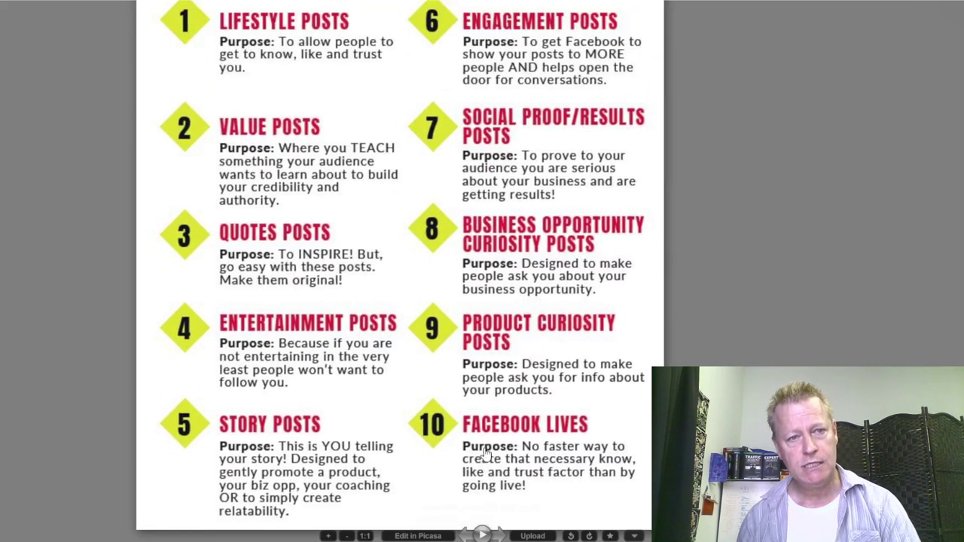
left_click_drag(486, 456, 468, 465)
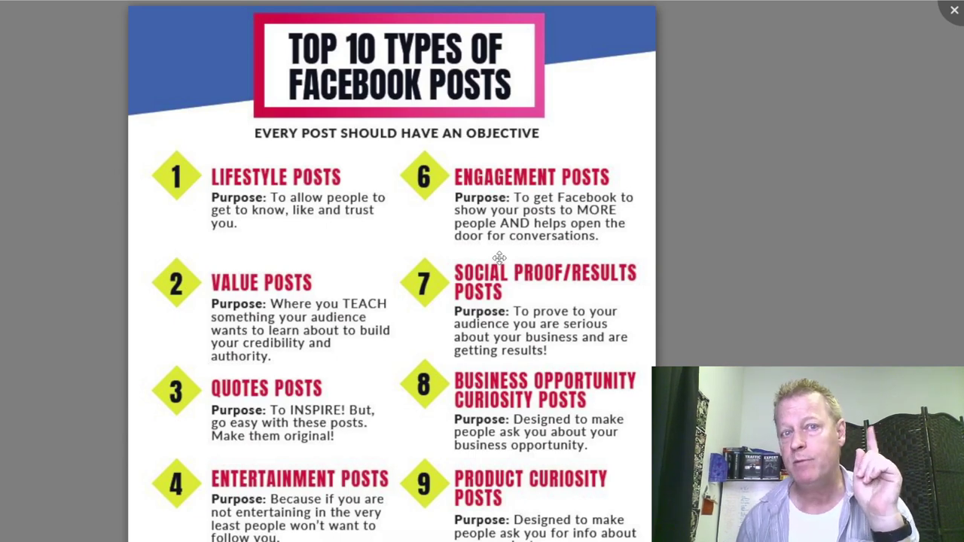
left_click_drag(528, 338, 531, 301)
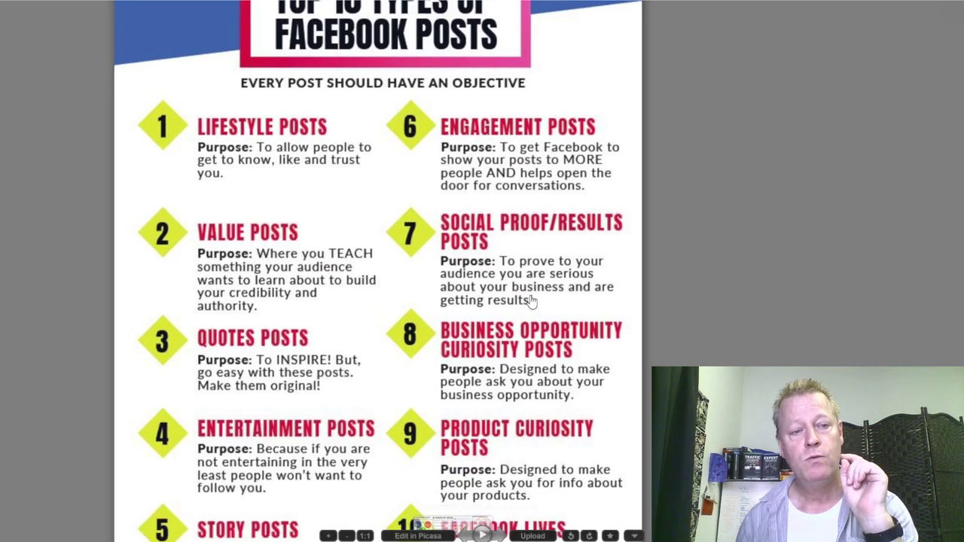
scroll(452, 287, "down", 2)
scroll(294, 271, "up", 2)
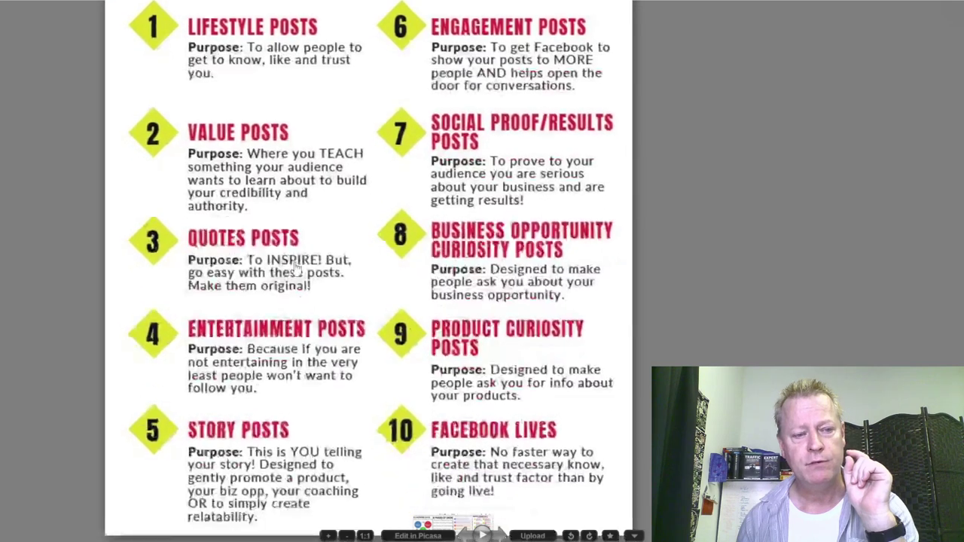